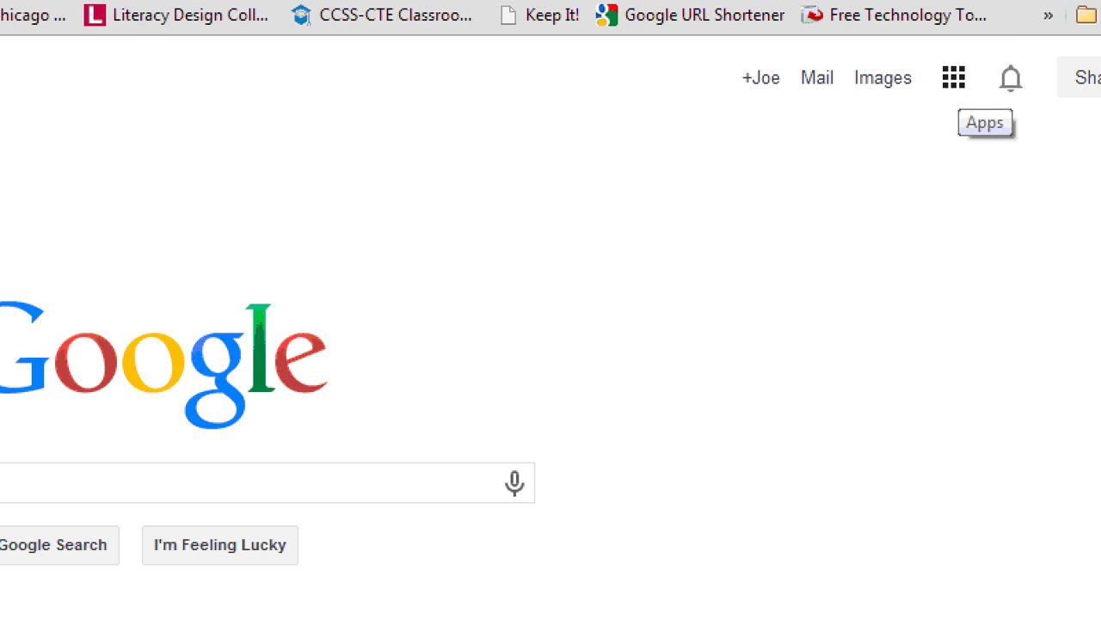
Step: Open Google Drive from the Google home page and expand the folder list under My Drive
left_click(955, 82)
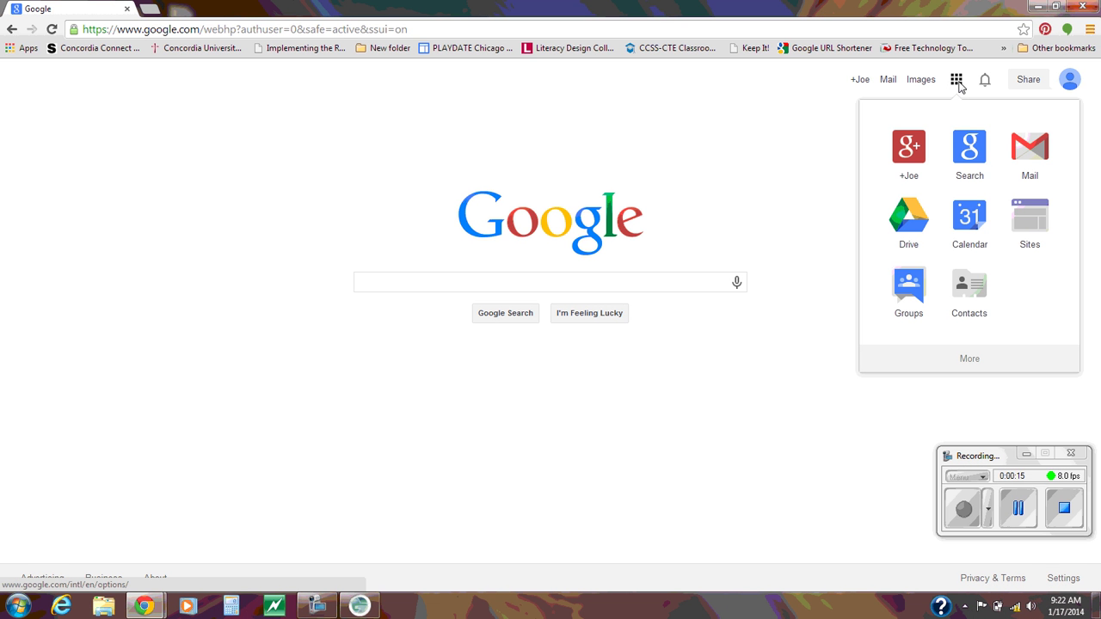
left_click(906, 222)
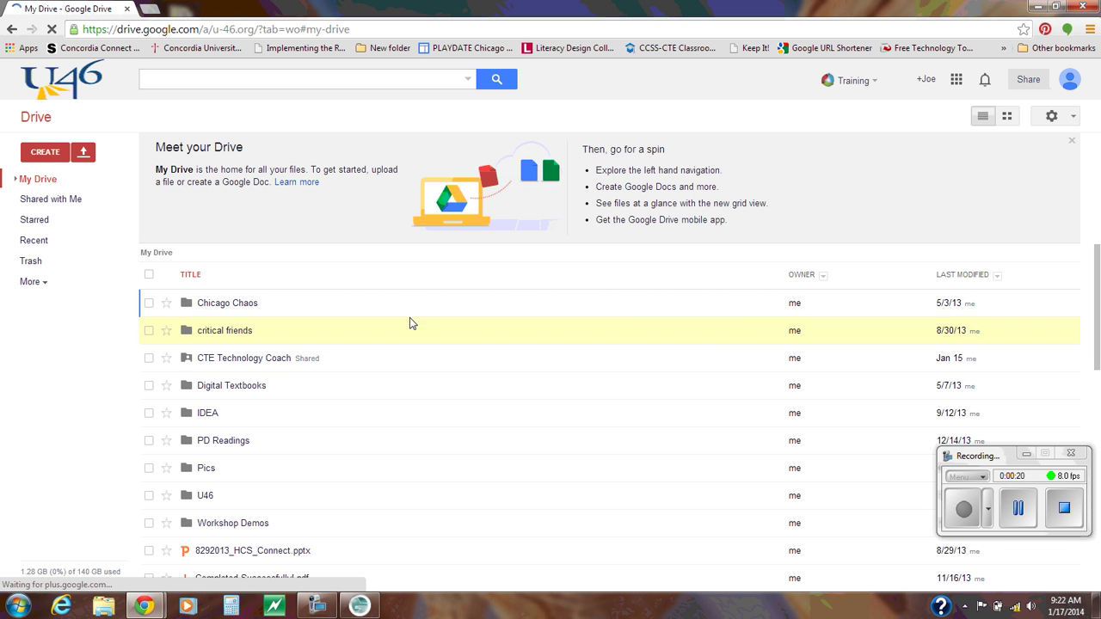
left_click(15, 181)
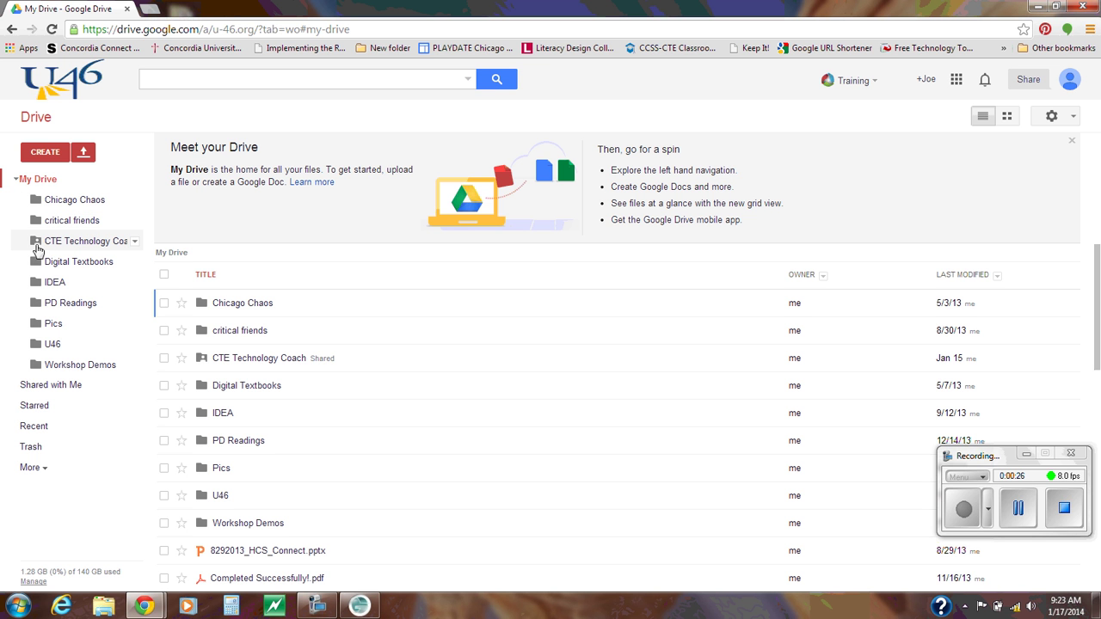
key("ctrl+1")
left_click(37, 247)
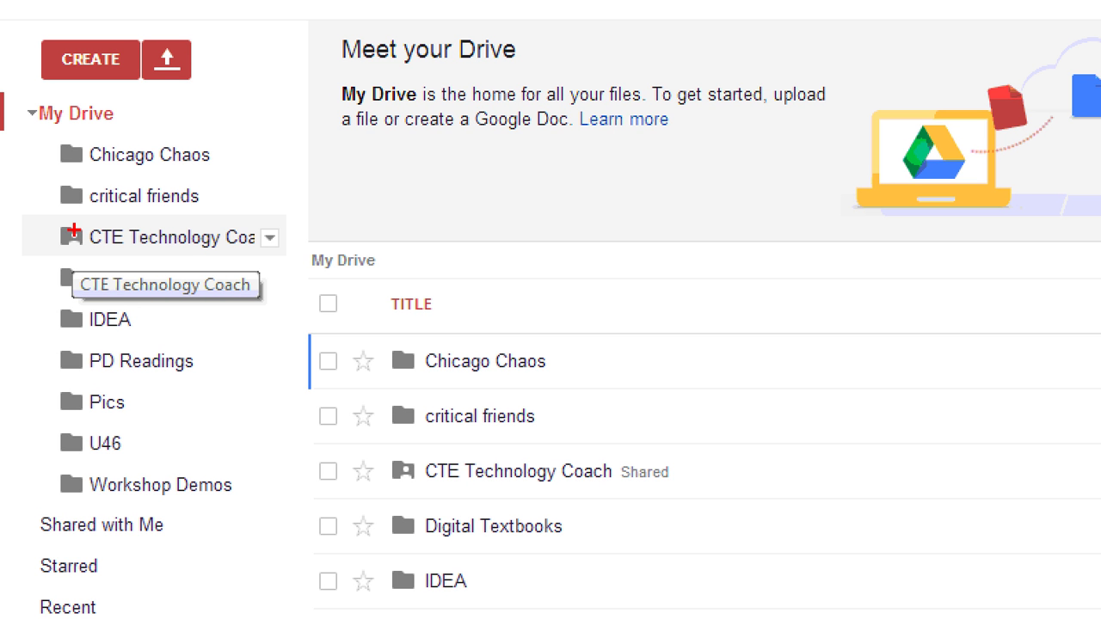
mouse_move(75, 228)
left_mouse_down()
mouse_move(48, 227)
mouse_move(87, 250)
mouse_move(82, 225)
left_mouse_up()
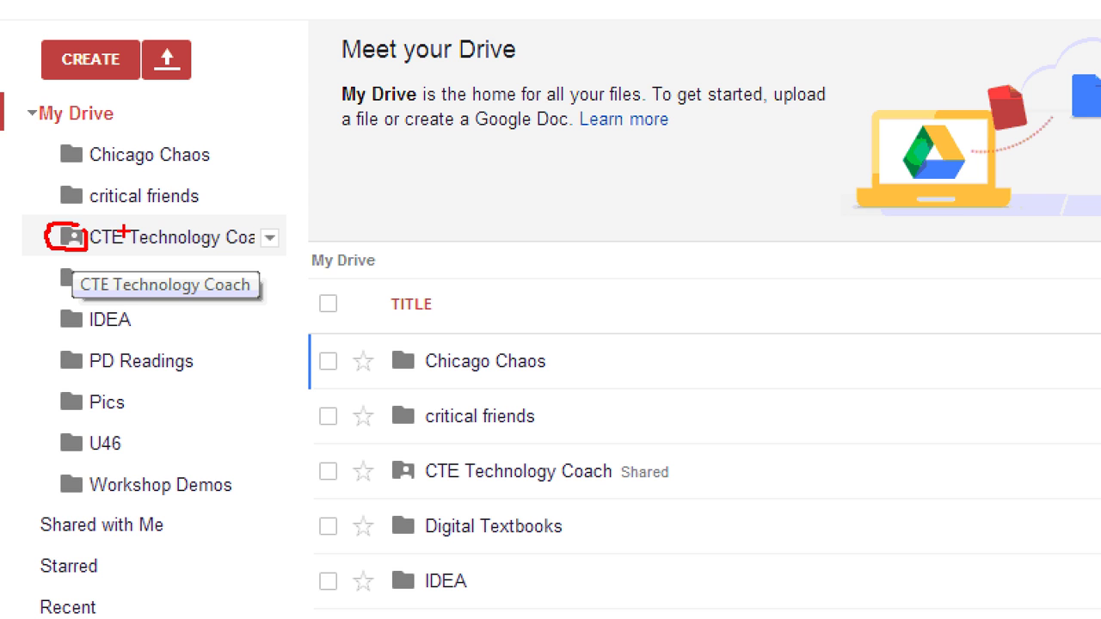
key("Escape")
Step: Open the CTE Technology Coach folder and look through its shared folders and files
left_click(62, 244)
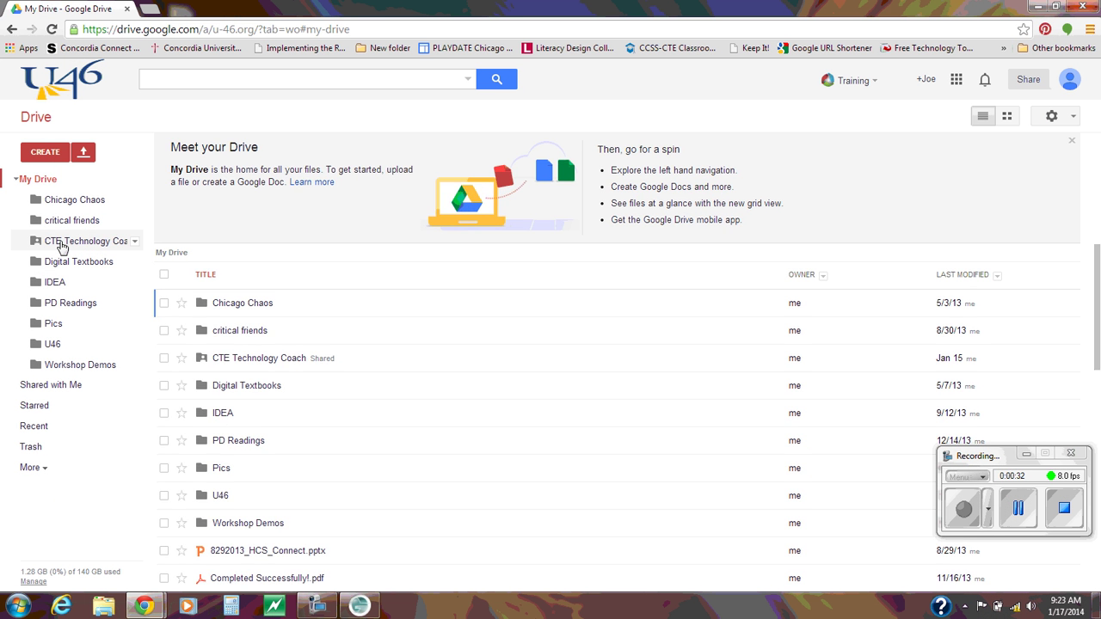
scroll(238, 279, "down", 2)
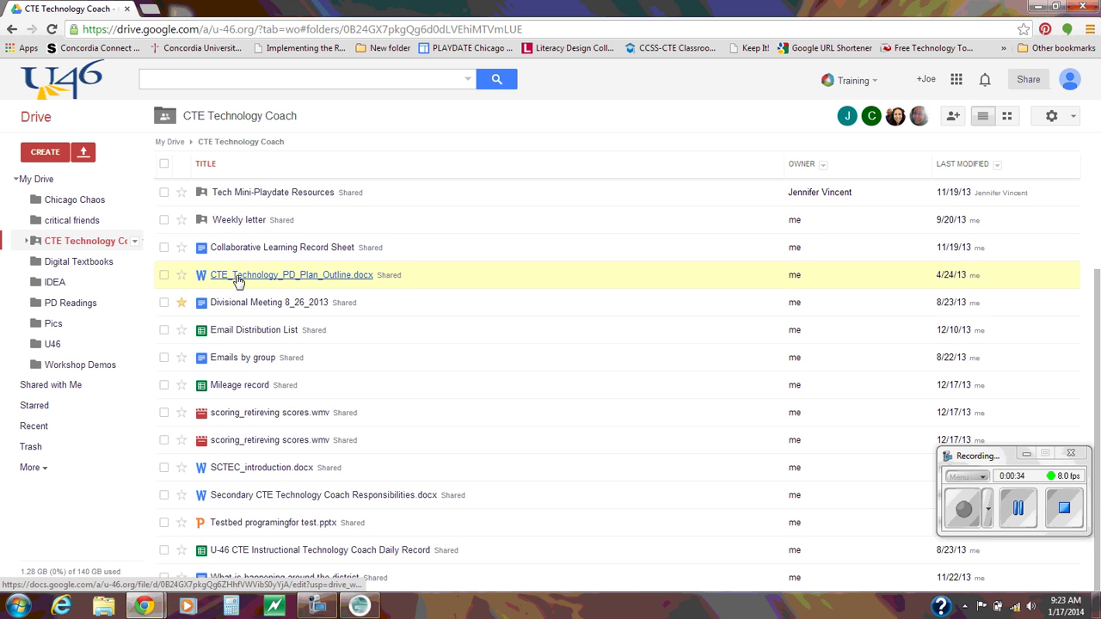
scroll(237, 284, "up", 1)
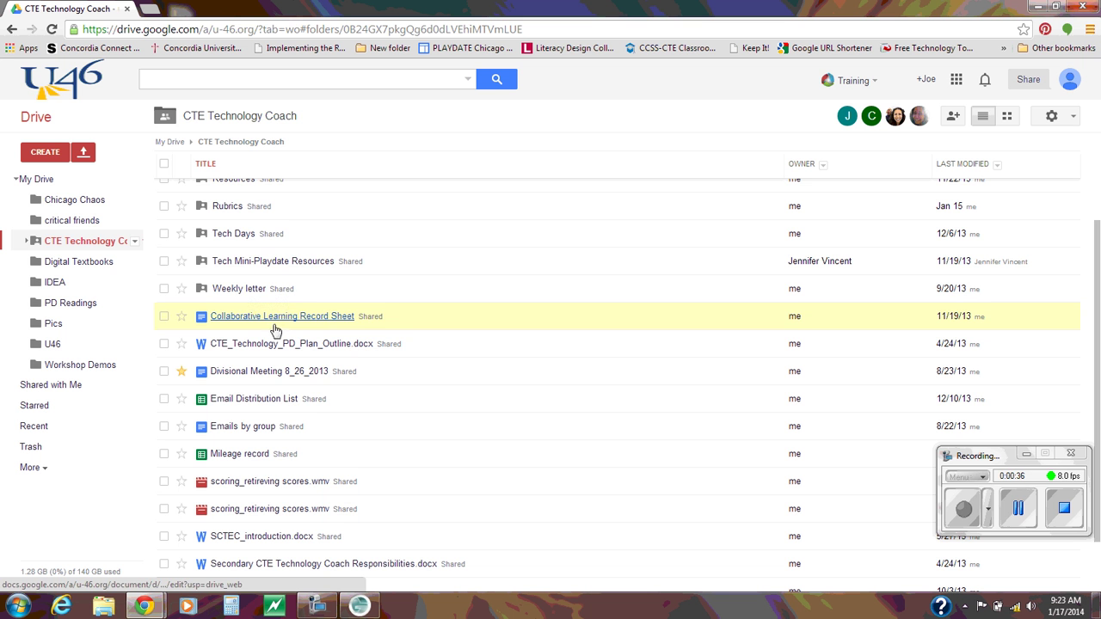
scroll(220, 256, "up", 1)
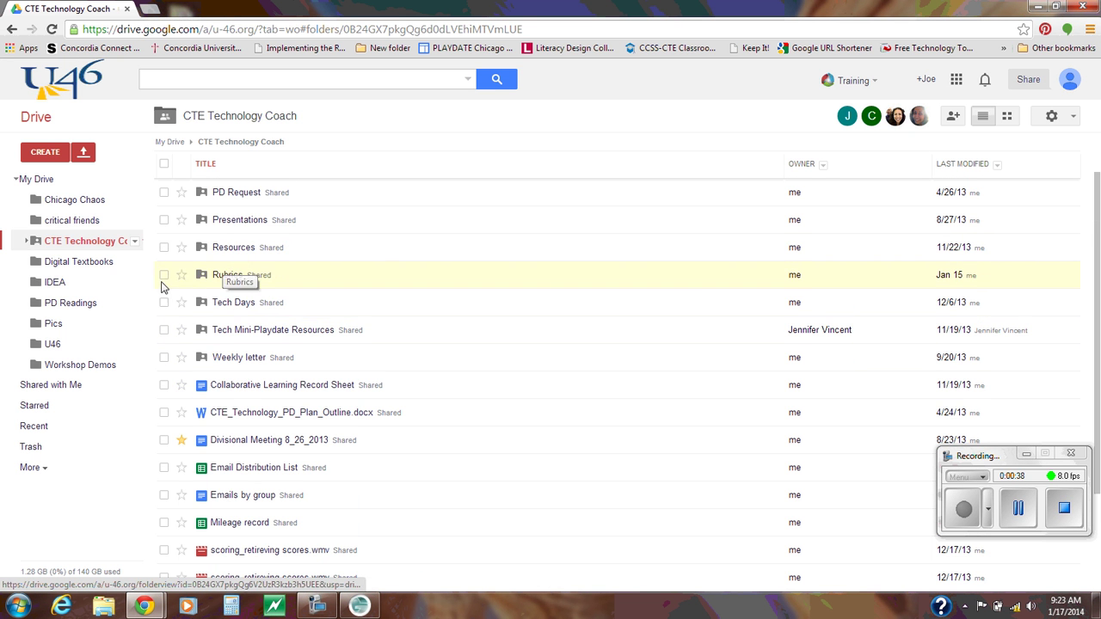
Step: Create a folder named "Example class teacher folder" inside the Workshop Demos folder
left_click(73, 366)
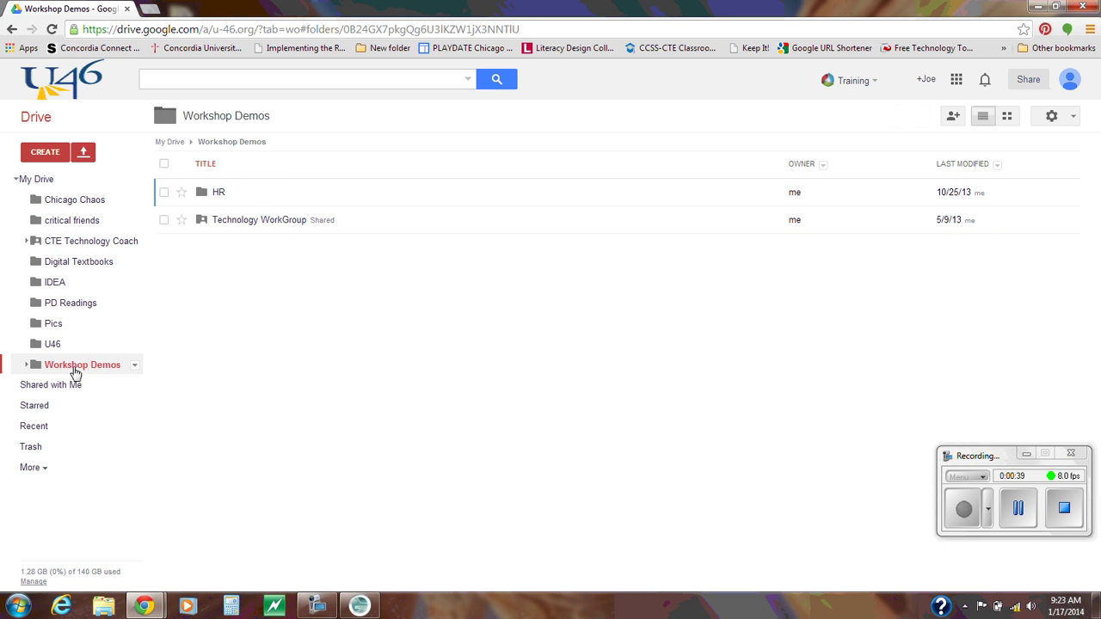
left_click(47, 156)
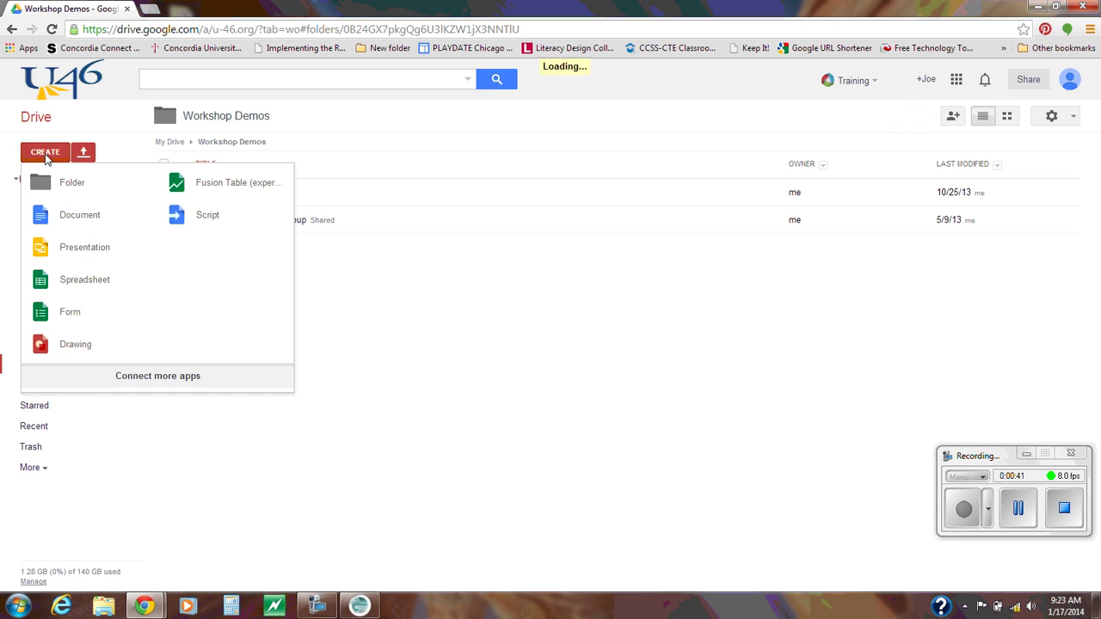
left_click(72, 185)
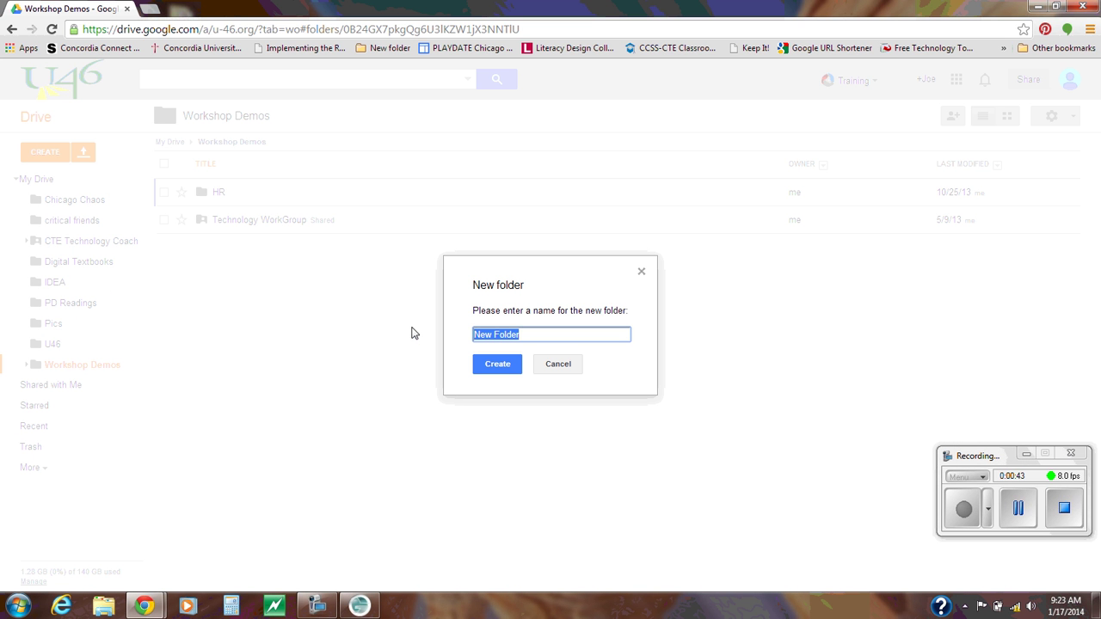
type("Example class teche")
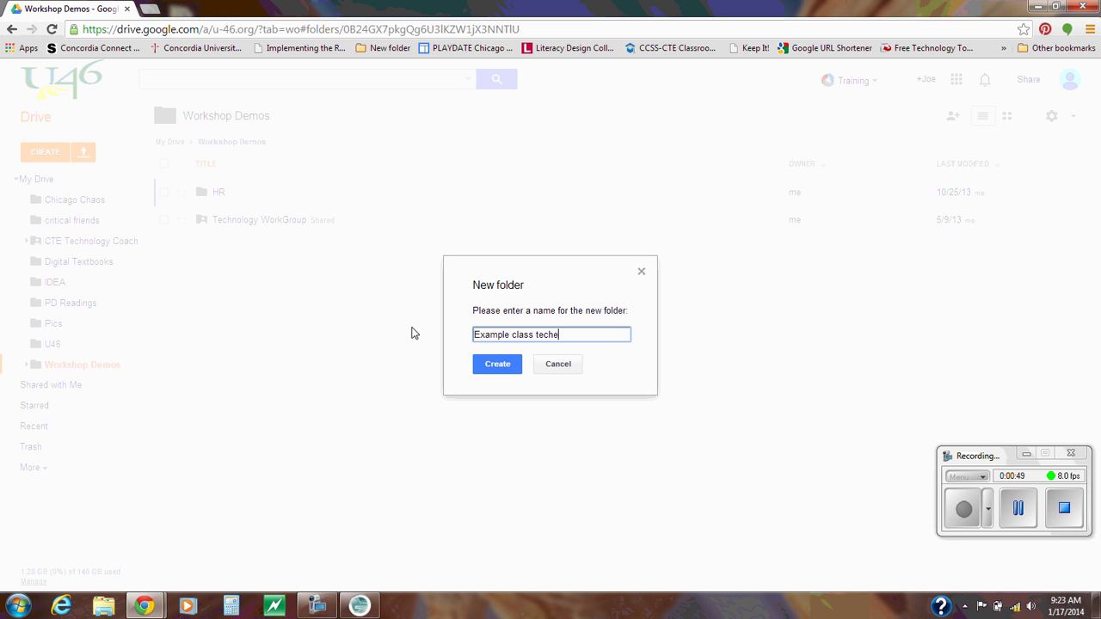
key("BackSpace")
key("BackSpace")
type("acher folder")
key("Return")
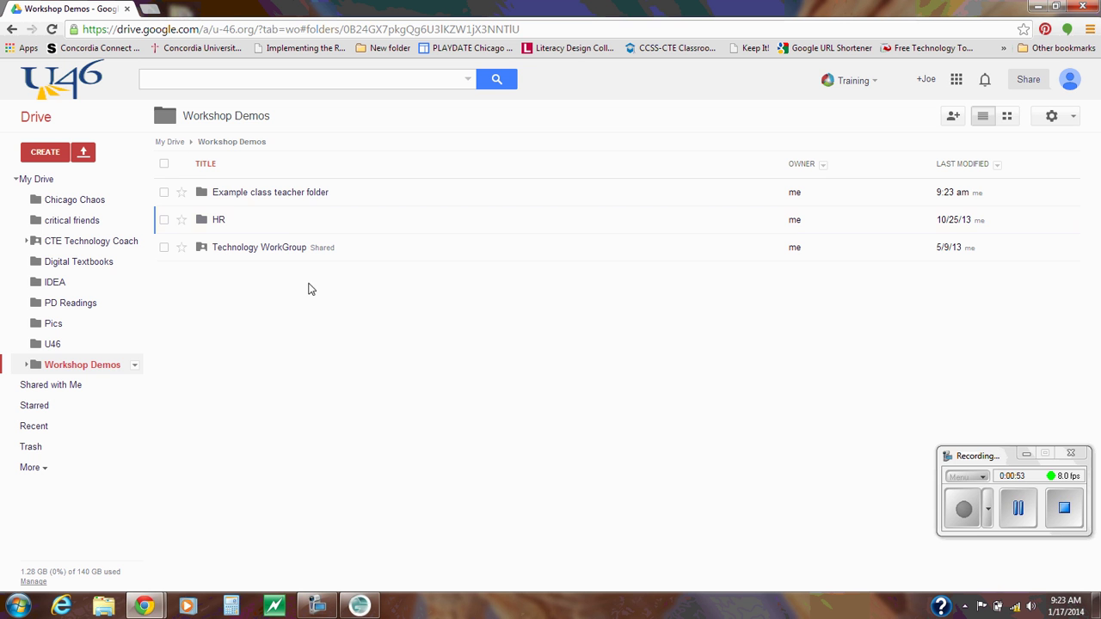
Step: Open Example class teacher folder and create a new form in it
left_click(292, 197)
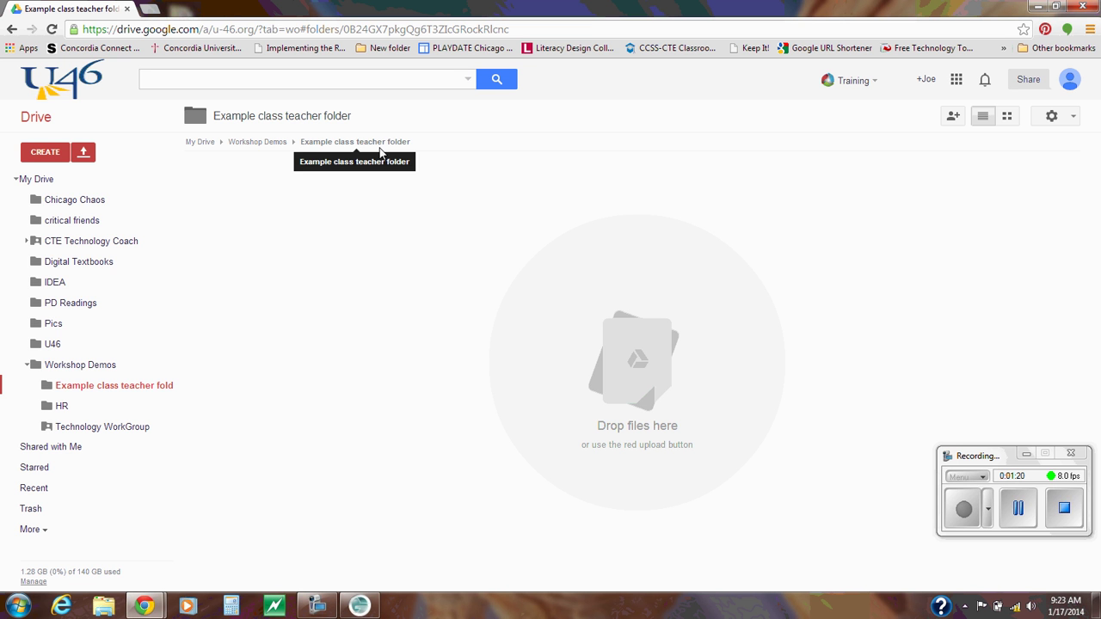
left_click(58, 156)
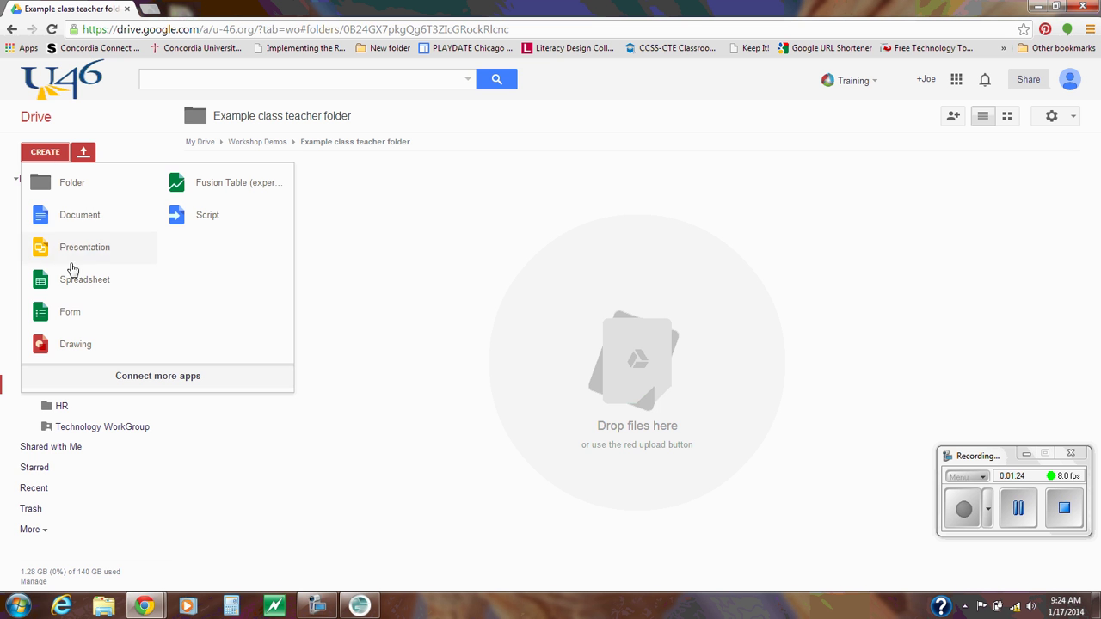
left_click(69, 315)
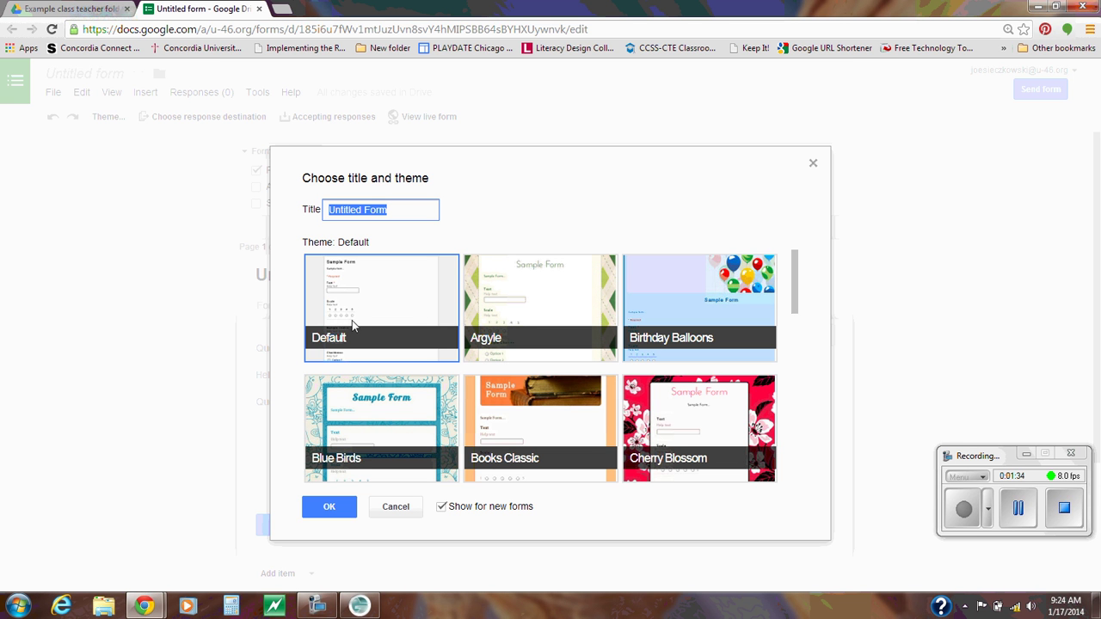
Step: Choose the Argyle theme for the form, title it "Example Bell work" and confirm the setup
left_click(796, 305)
mouse_move(796, 305)
left_mouse_down()
mouse_move(816, 460)
mouse_move(817, 310)
mouse_move(803, 297)
left_mouse_up()
left_click(538, 301)
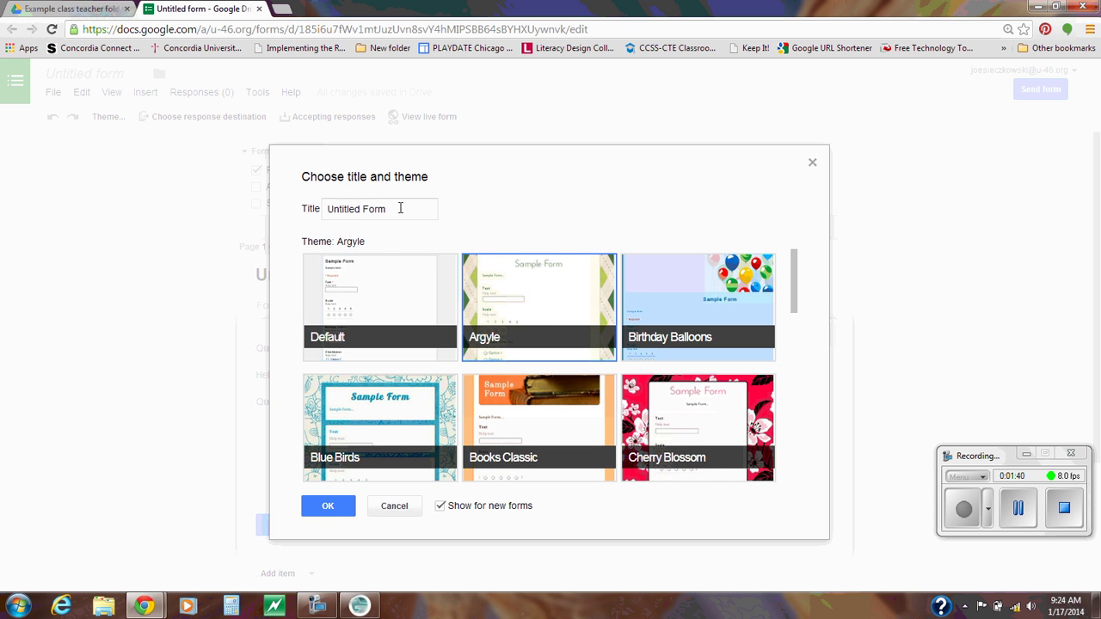
left_click_drag(401, 211, 265, 213)
type("Exa")
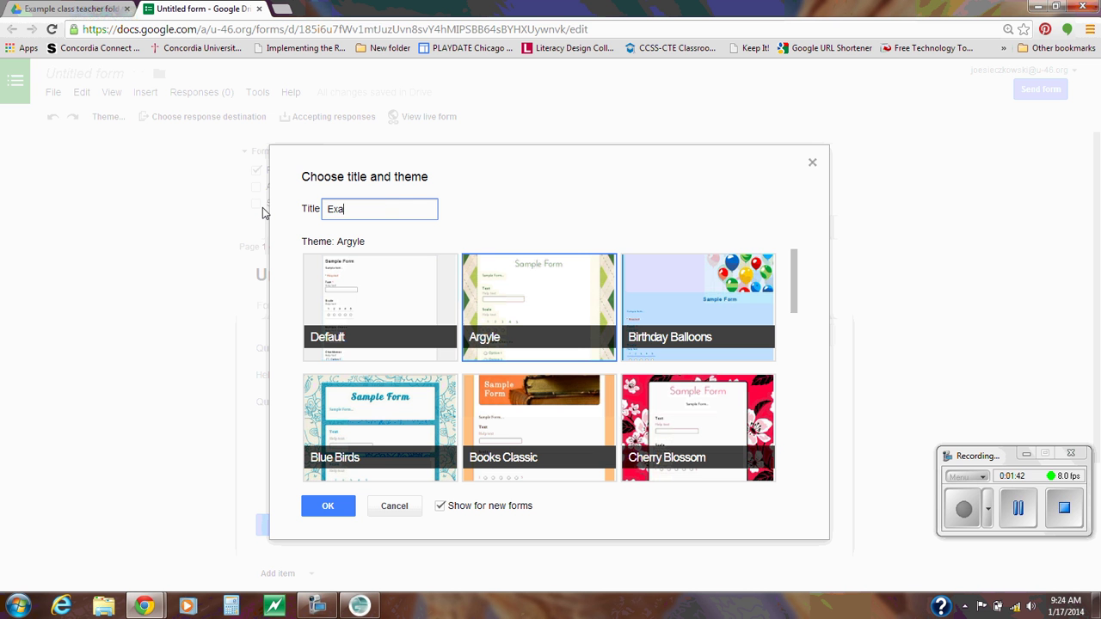
type("mple Bell work")
key("Return")
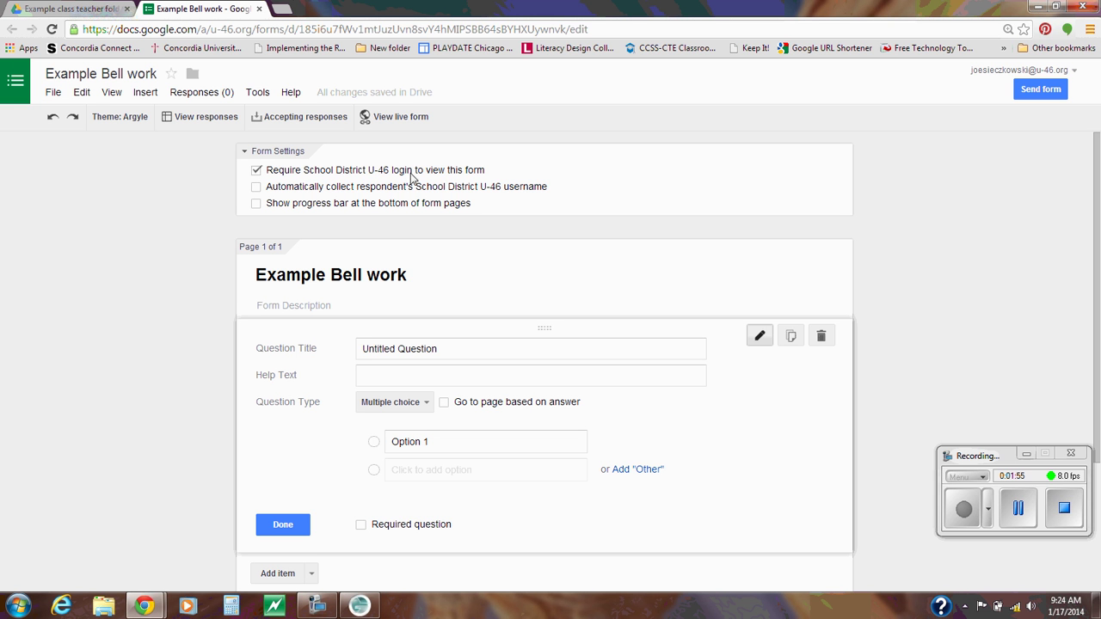
Step: Turn off the required School District U-46 login and title the first question "What is your favorite color?"
left_click(255, 172)
left_click(373, 360)
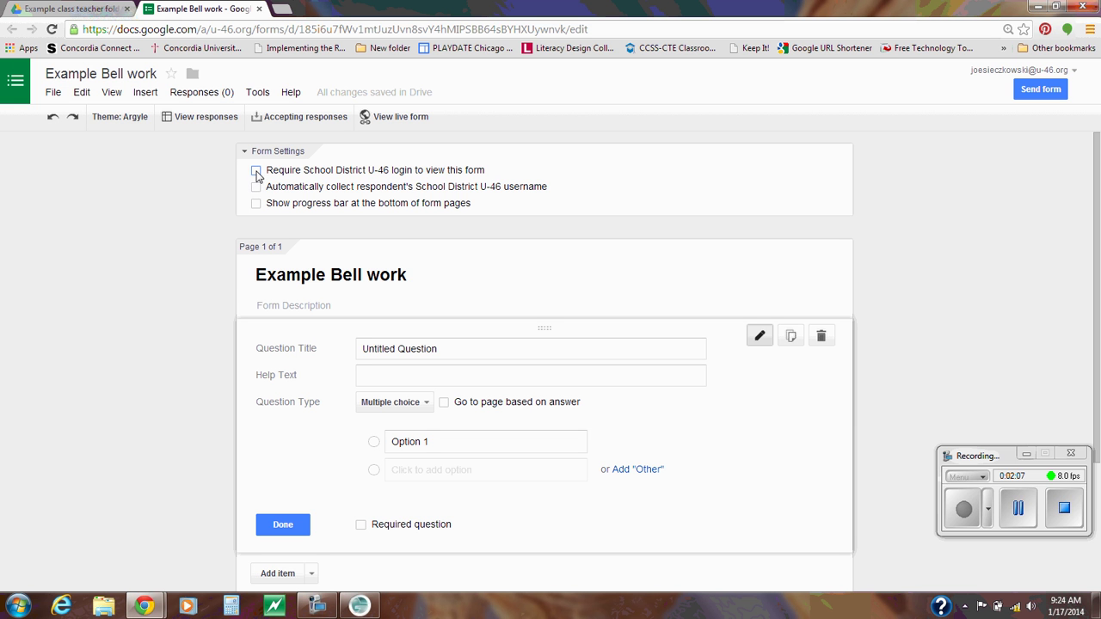
left_click(430, 356)
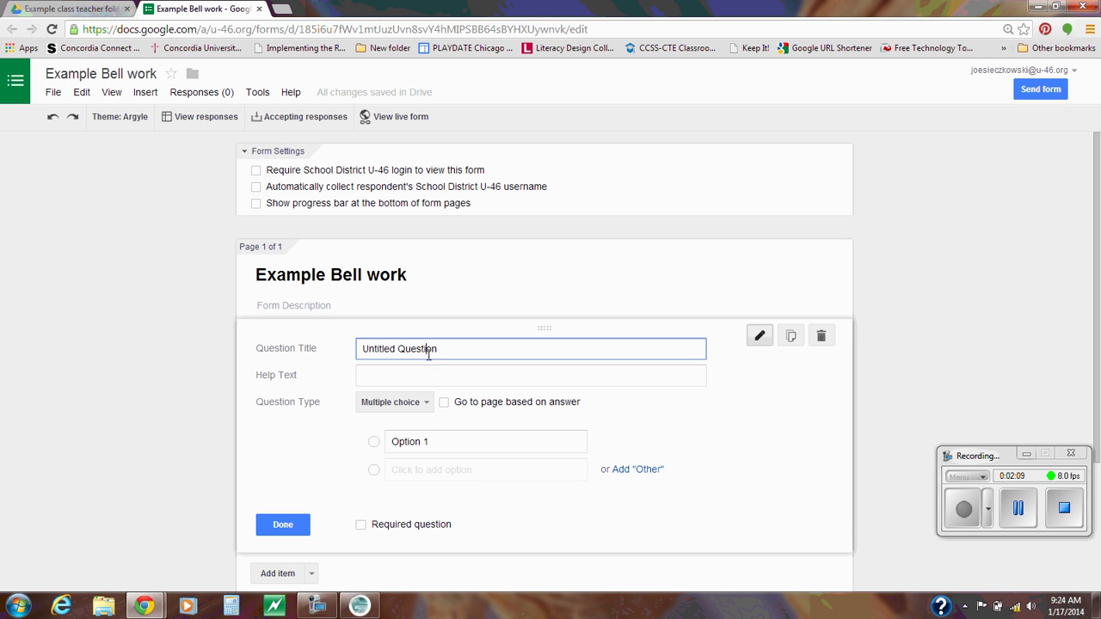
left_click_drag(439, 353, 309, 359)
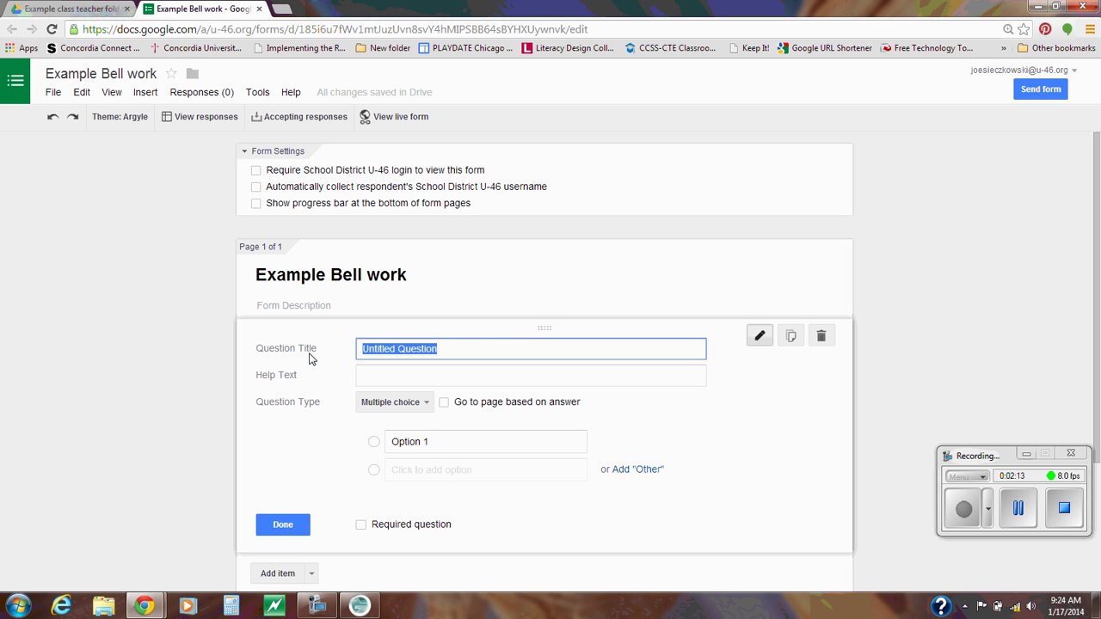
type("What is you")
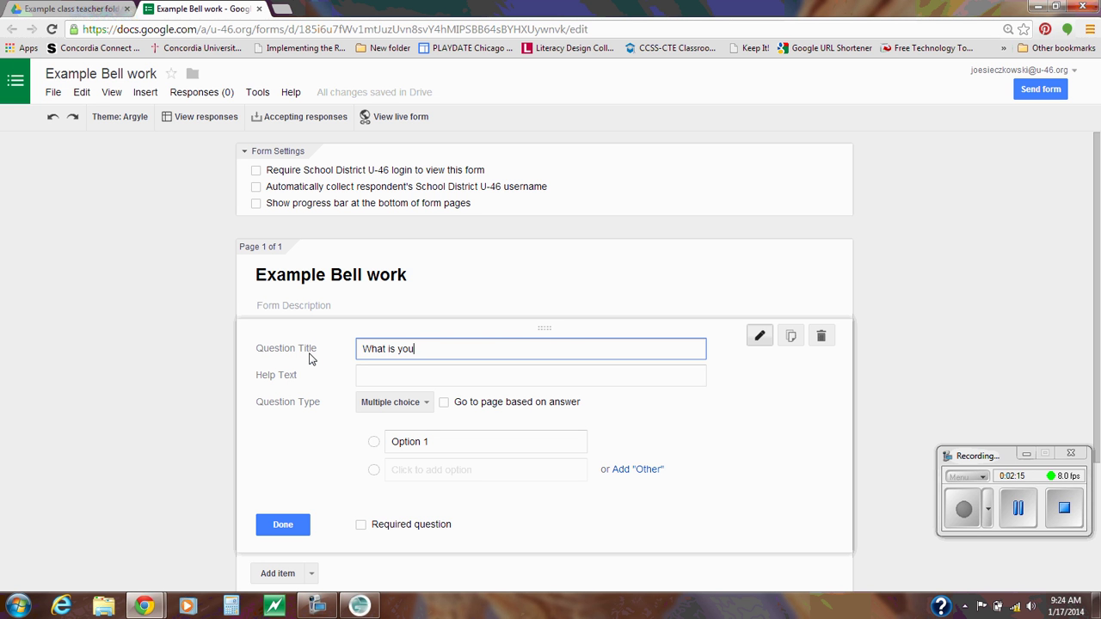
type("r favorite color")
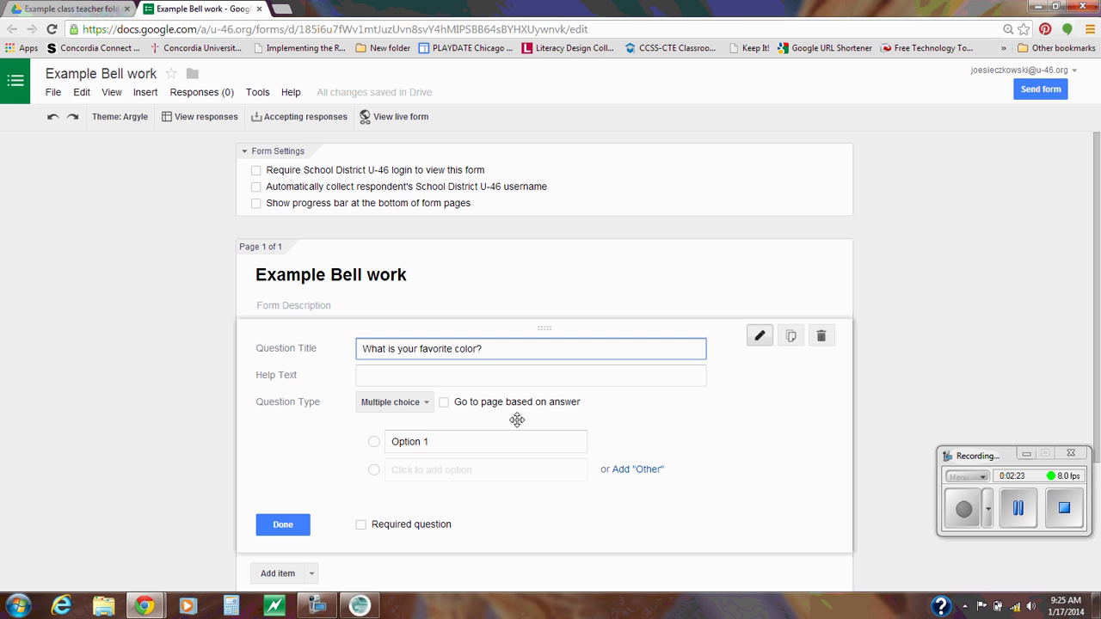
Step: Fill in the multiple-choice answers Red, Blue and Green, and add an "Other" option to the favorite color question
left_click(457, 441)
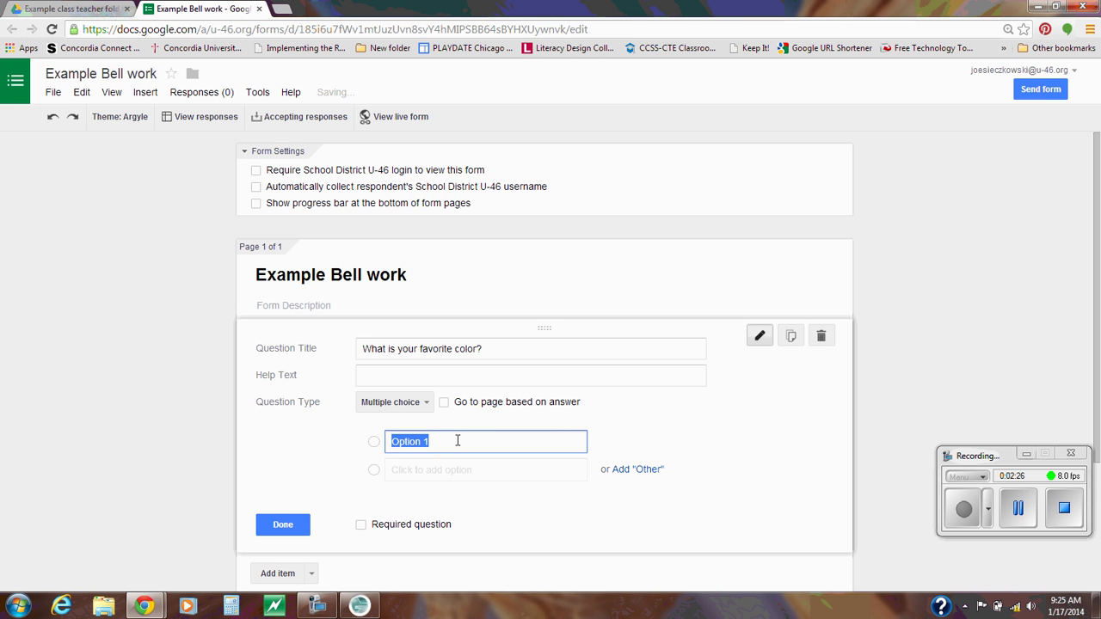
type("Red")
key("Return")
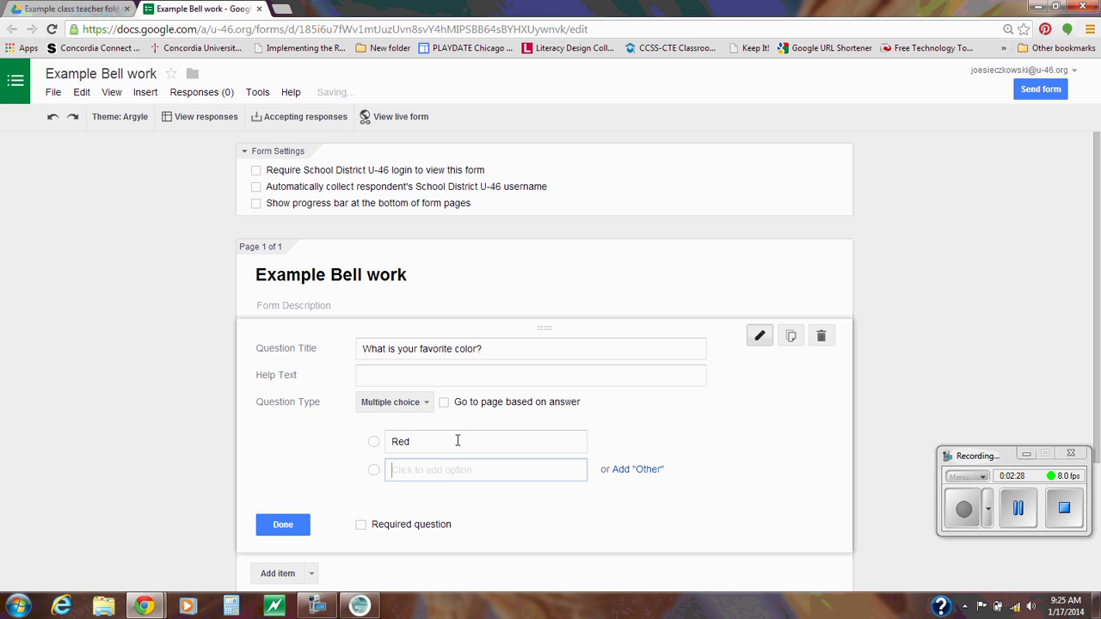
type("BLue")
key("BackSpace")
key("BackSpace")
key("BackSpace")
type("lue")
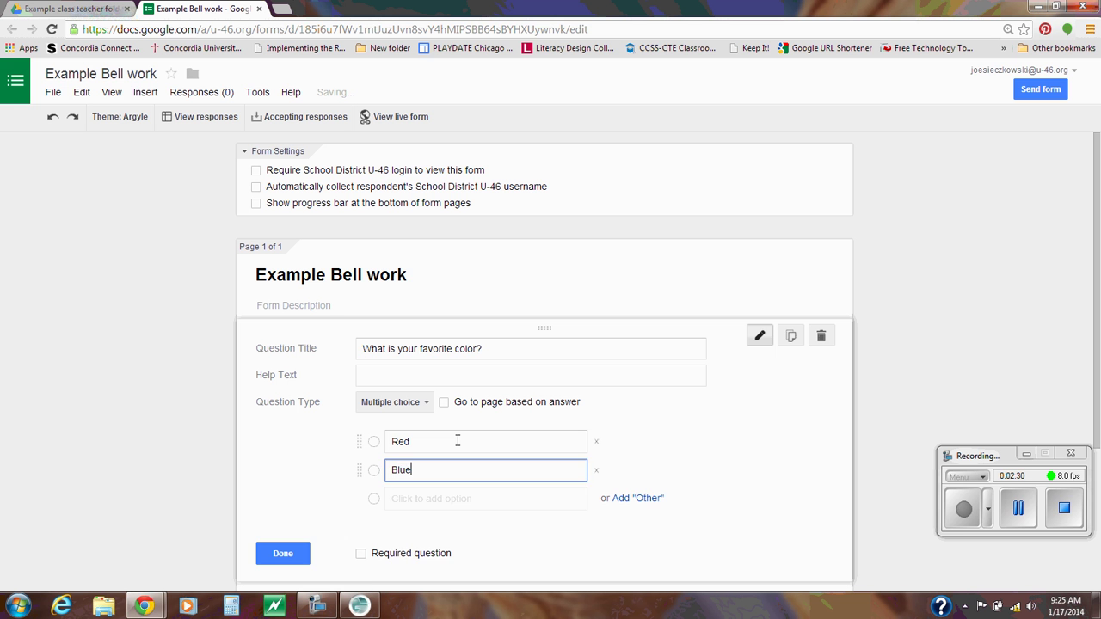
key("Return")
type("Green")
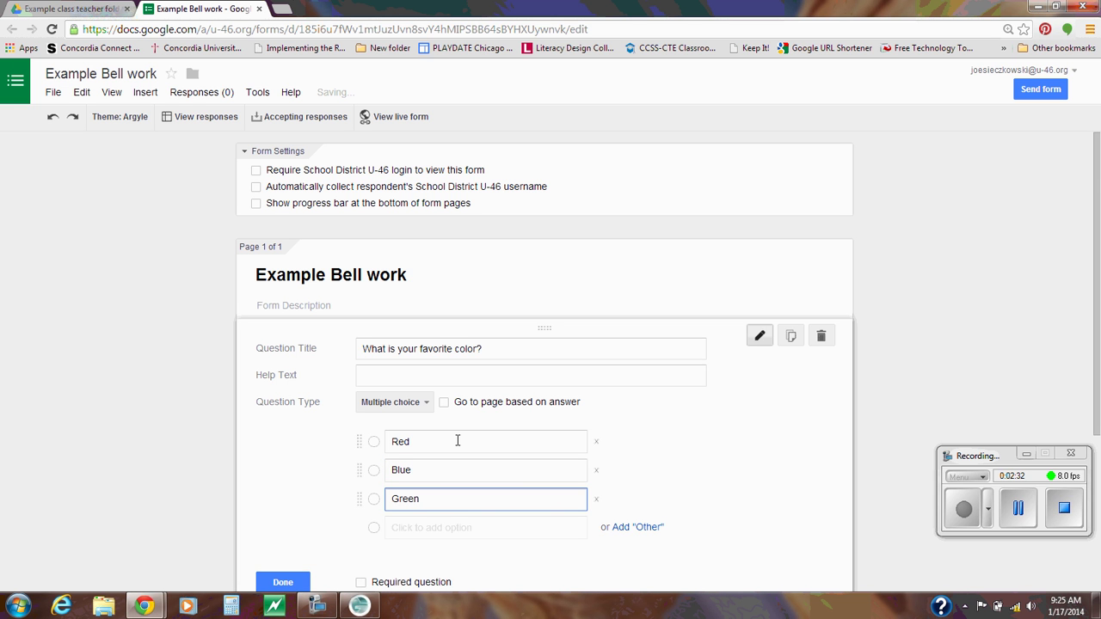
scroll(576, 496, "down", 1)
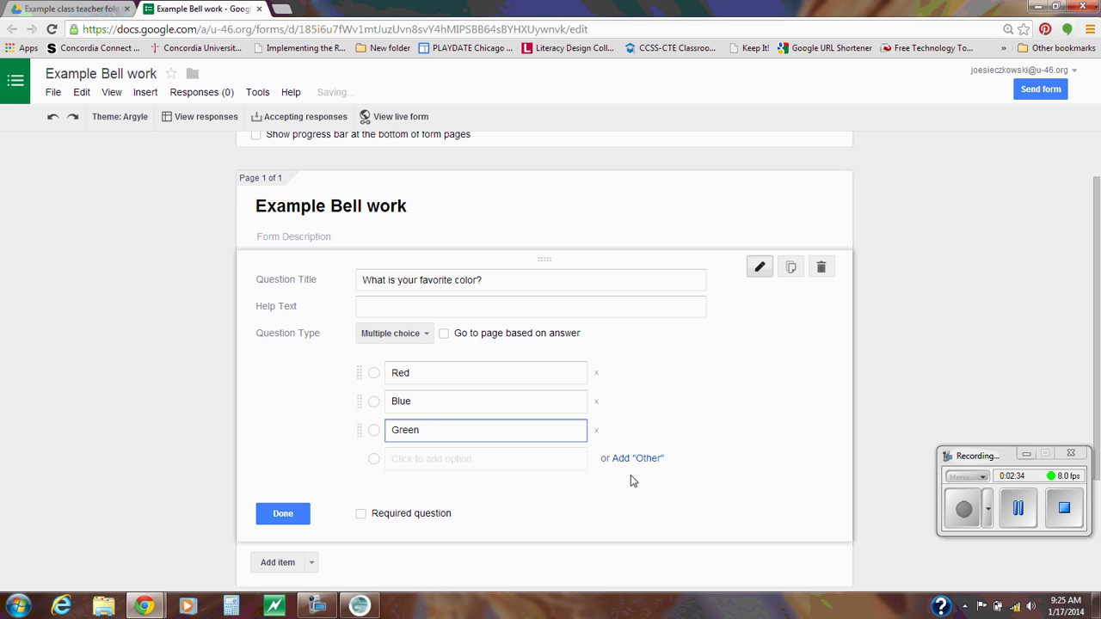
left_click(619, 461)
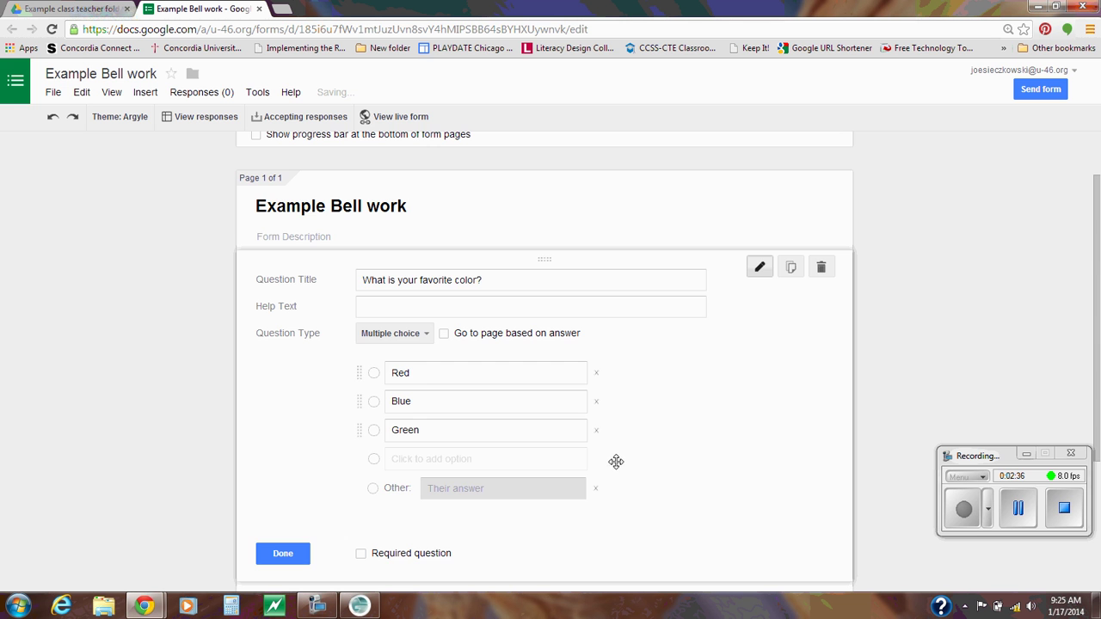
Step: Turn the question's required setting and its answer-based page navigation on and off again
scroll(385, 503, "down", 1)
scroll(385, 504, "down", 1)
scroll(383, 421, "up", 1)
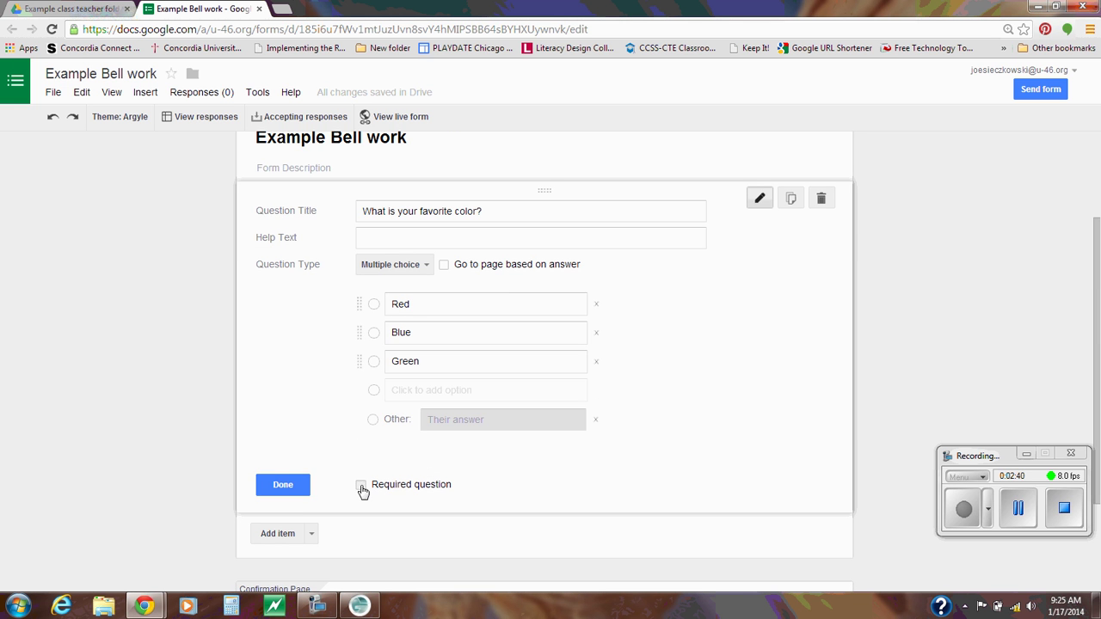
left_click(361, 487)
left_click(362, 487)
left_click(444, 267)
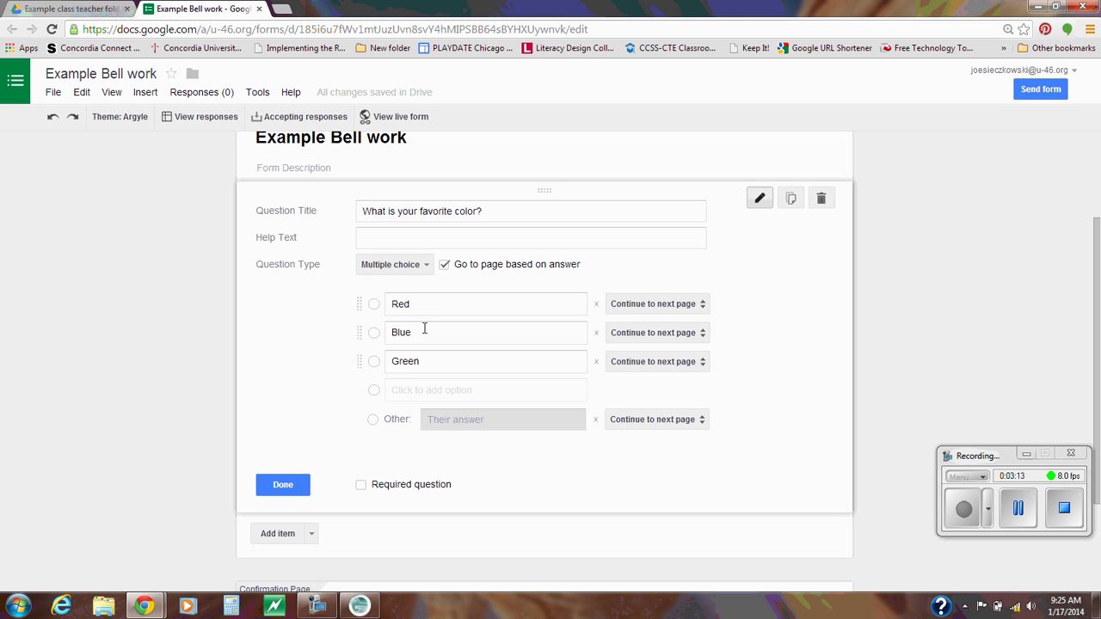
left_click(444, 265)
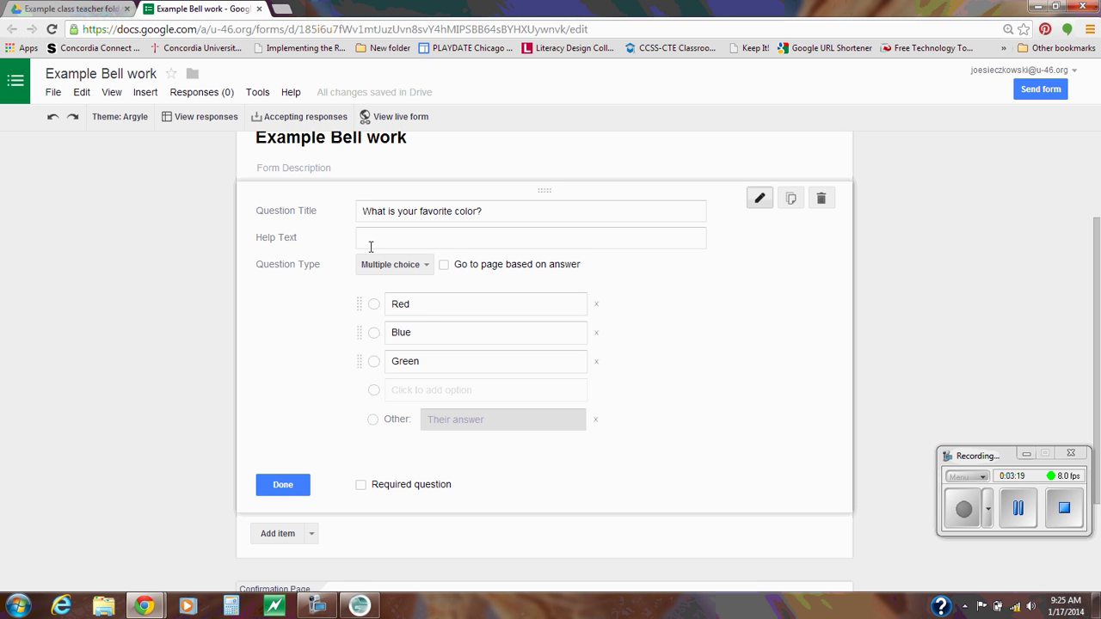
Step: Finish editing the favorite color question
left_click(284, 486)
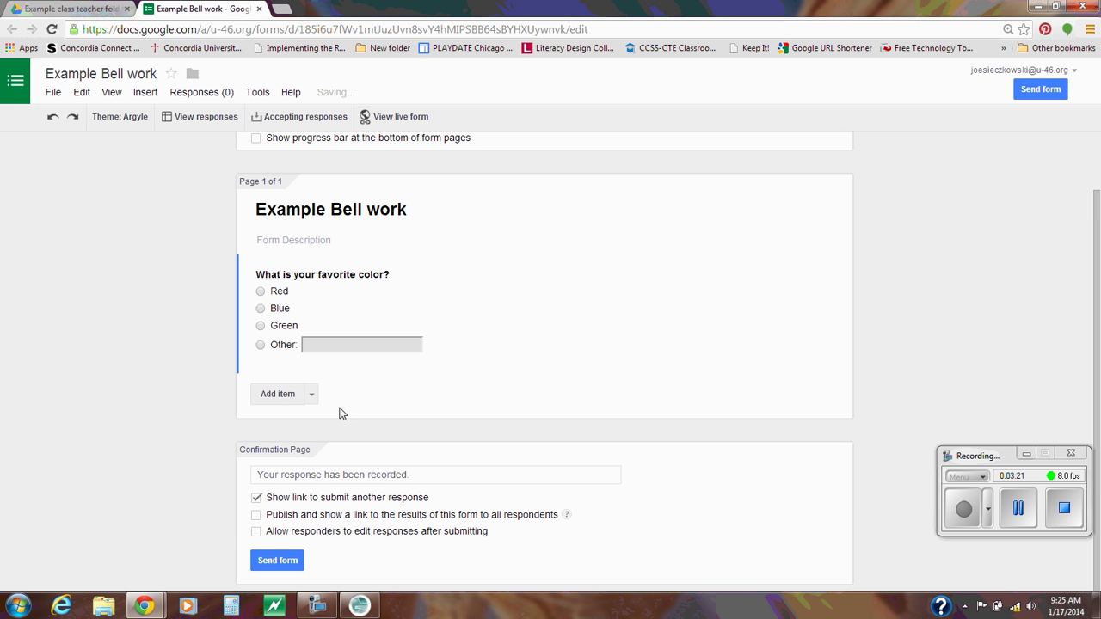
Step: Add a second question to the form and try the "Choose from a list" and "Scale" question types on it
left_click(277, 394)
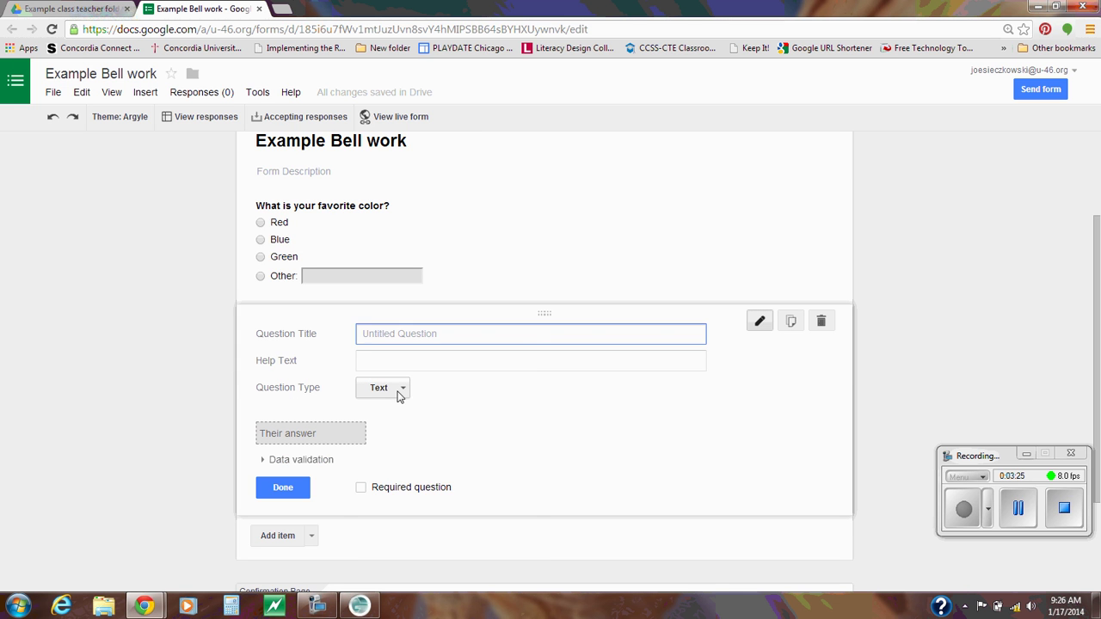
left_click(399, 392)
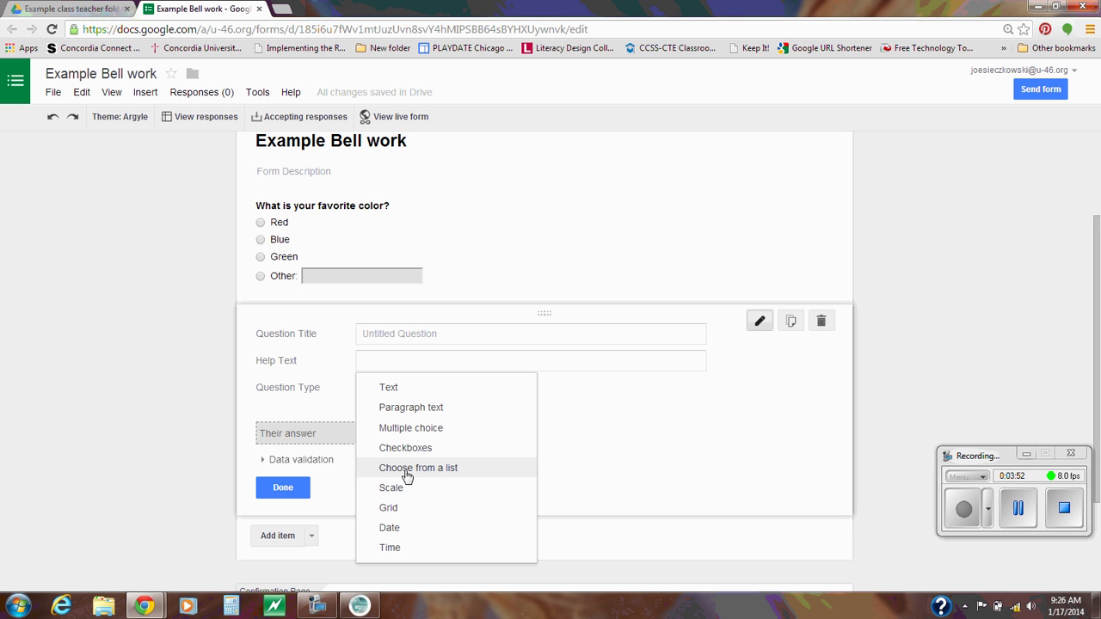
left_click(408, 476)
left_click(441, 393)
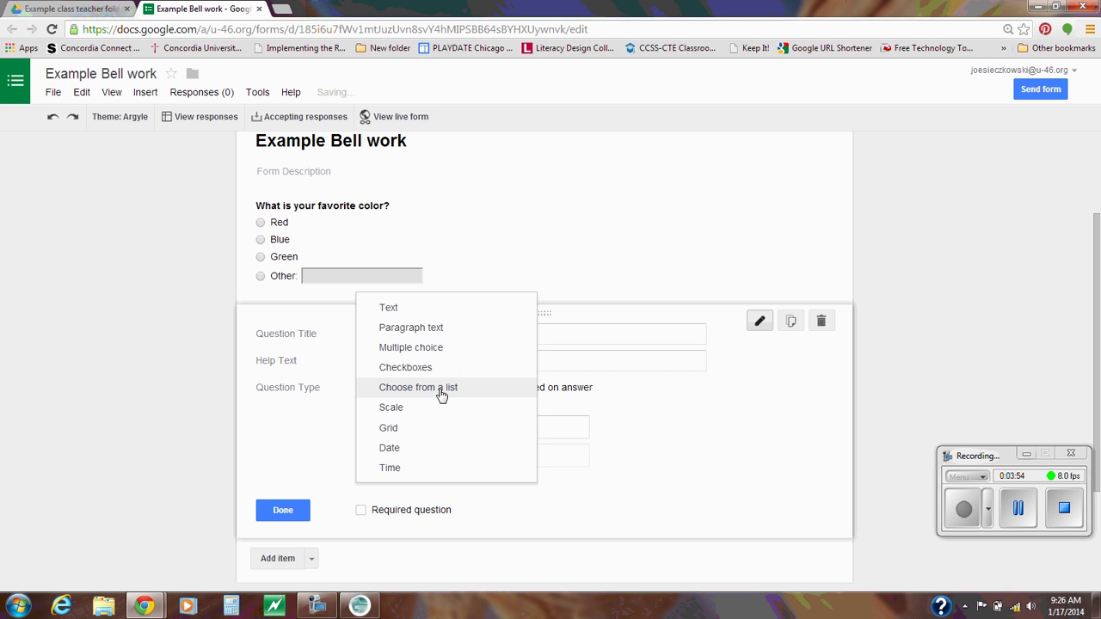
left_click(485, 394)
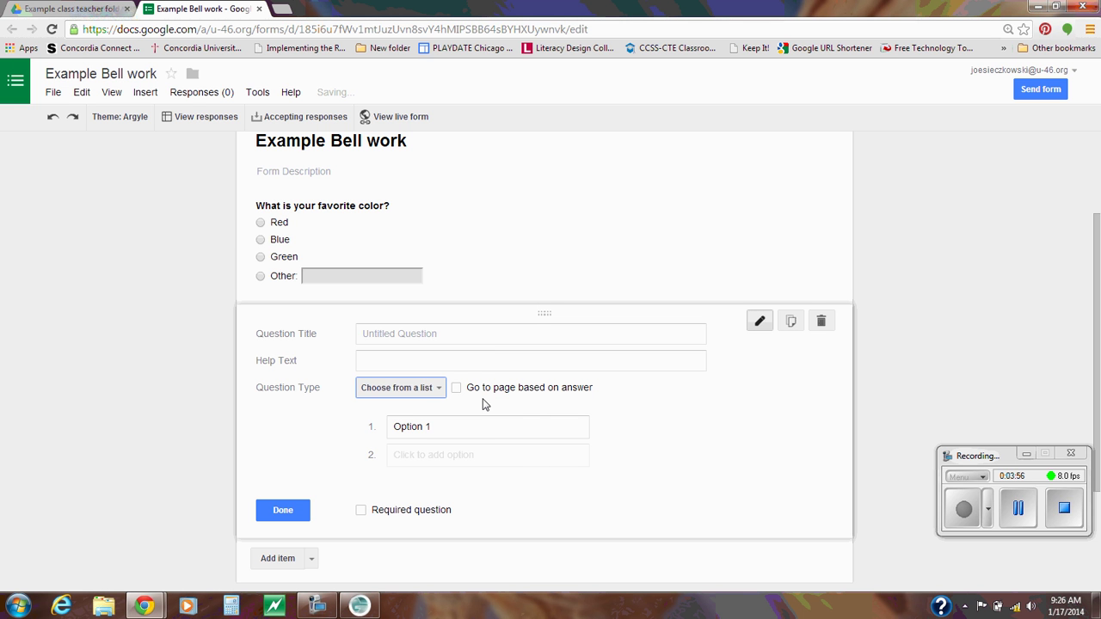
left_click(441, 387)
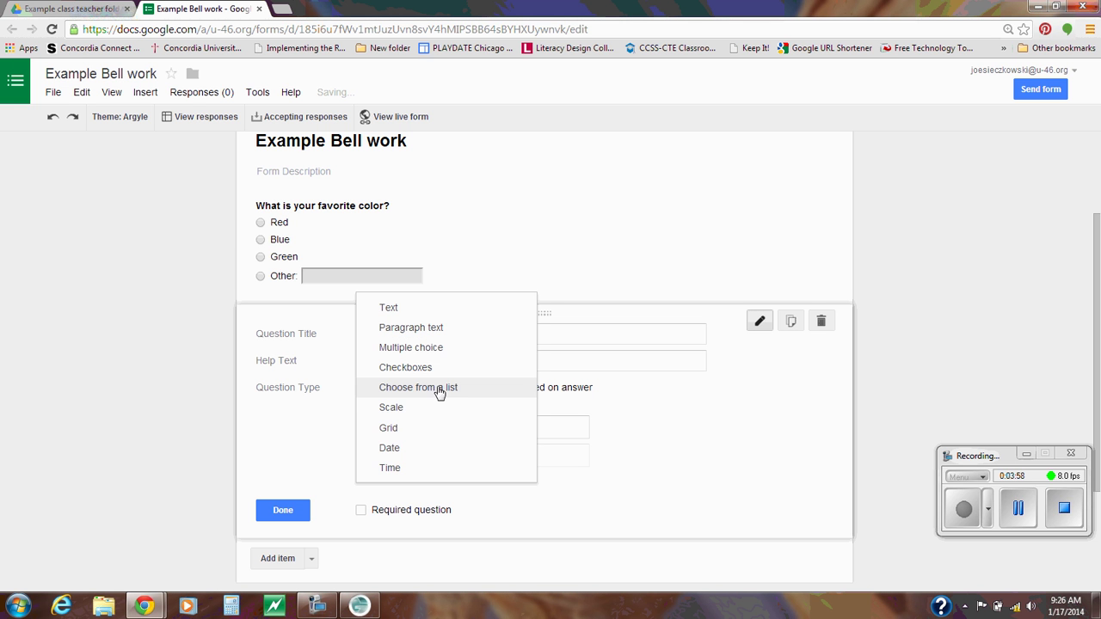
left_click(428, 410)
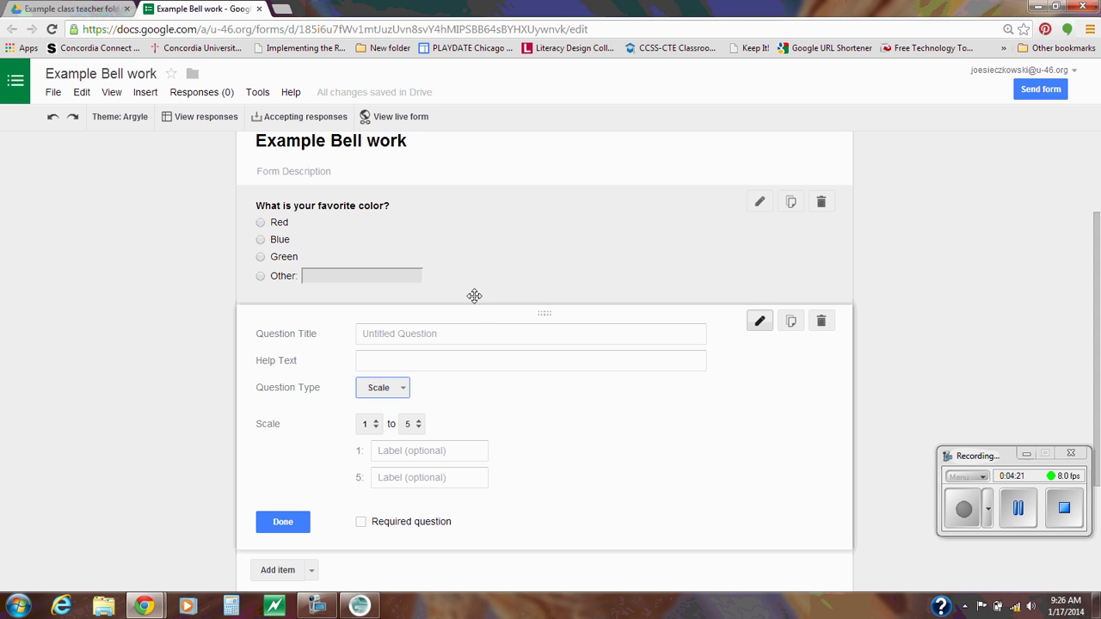
Step: Set the new question's type back to Text
left_click(385, 388)
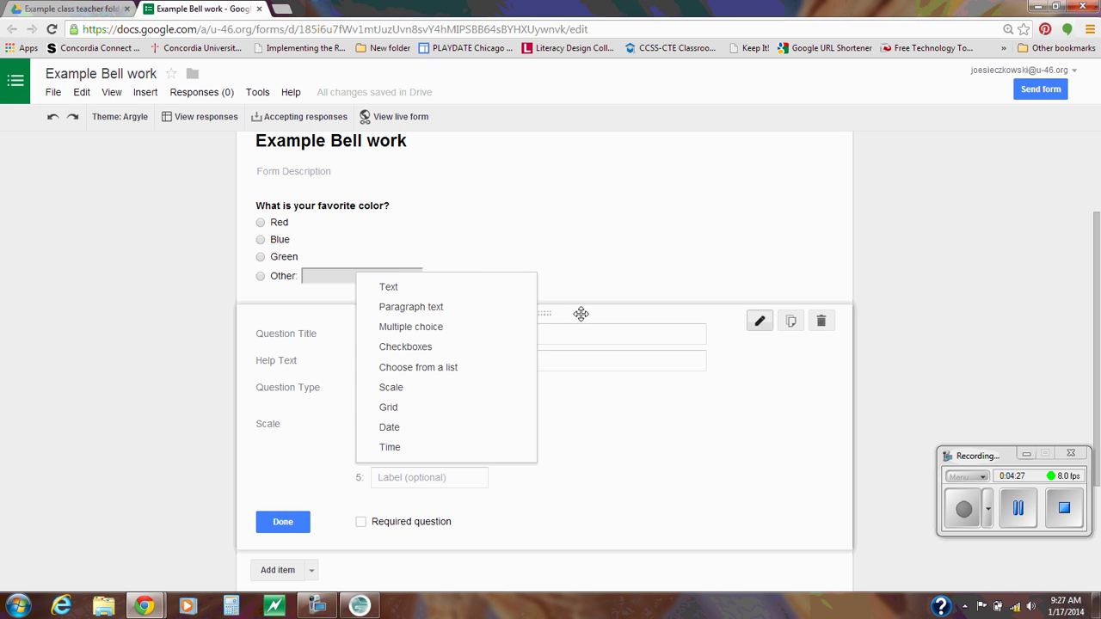
left_click(837, 426)
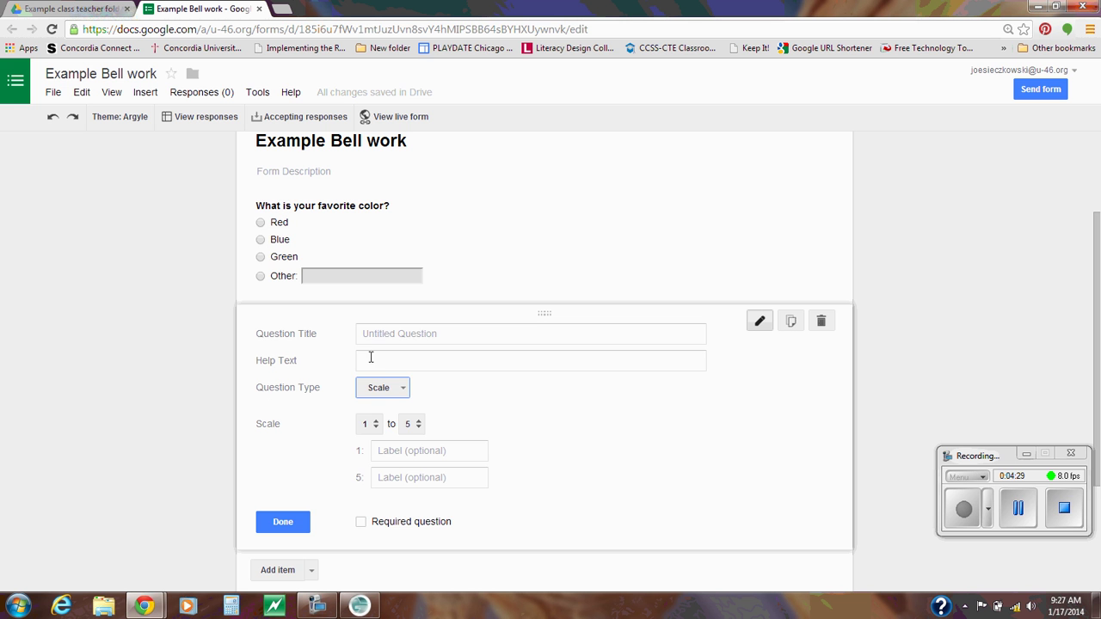
left_click(394, 393)
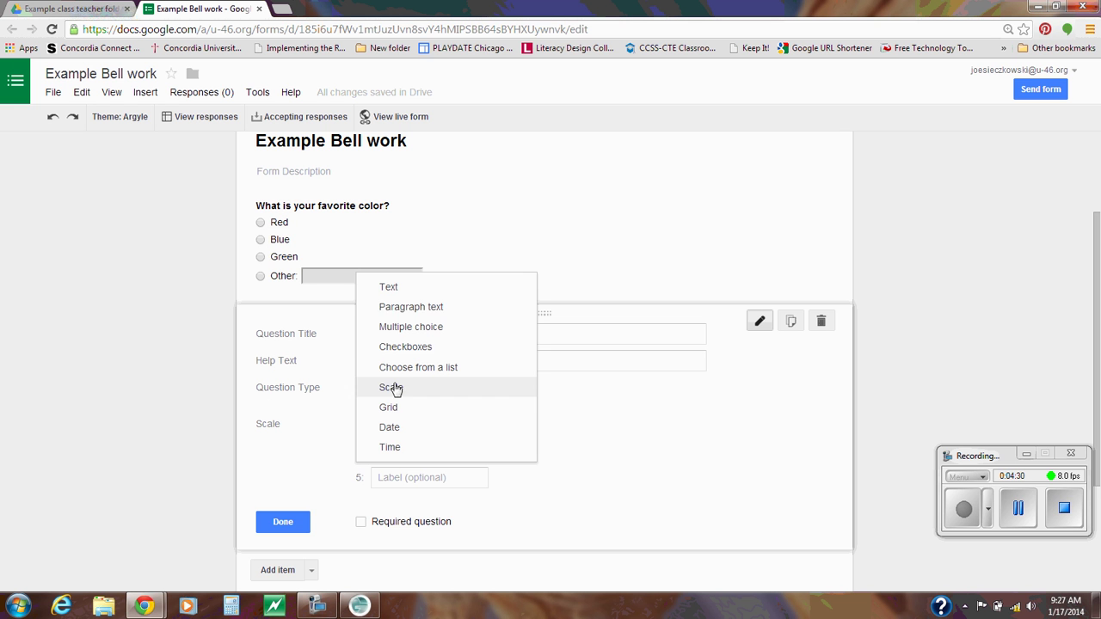
left_click(407, 292)
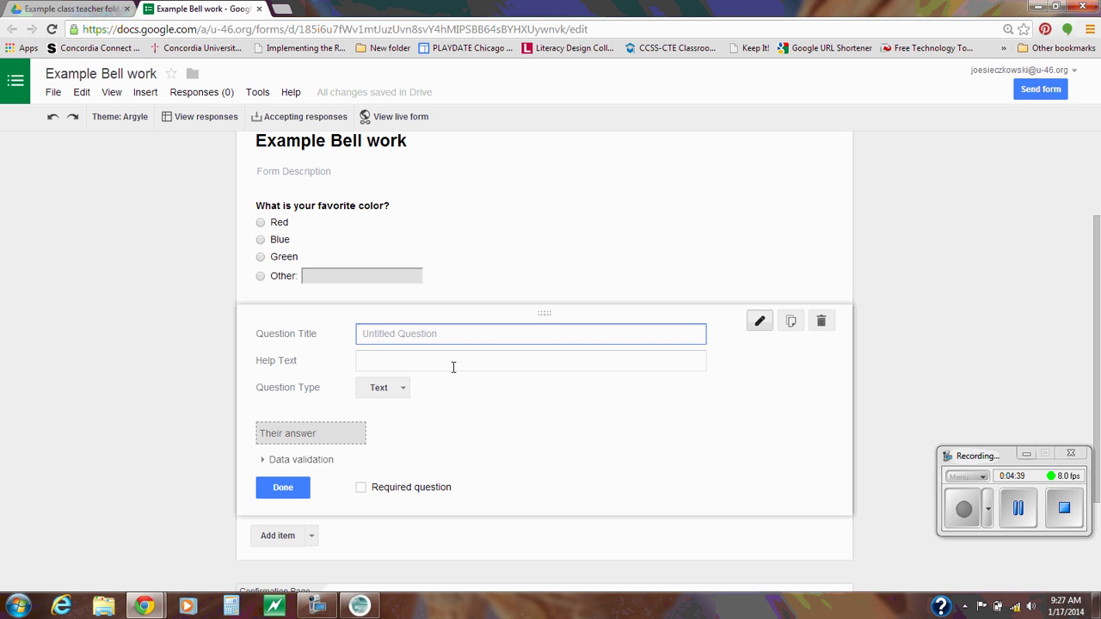
Step: Title the question "How often are you asked your favorite color?", make it required and finish editing it
type("How often are you asked you")
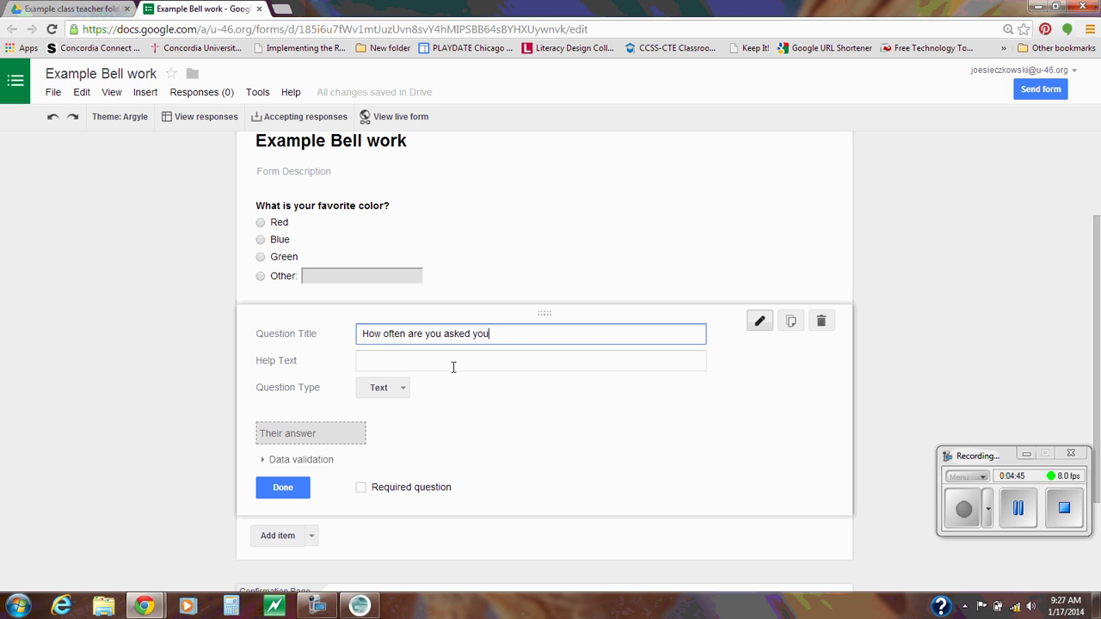
type("r favorite color?")
left_click(362, 488)
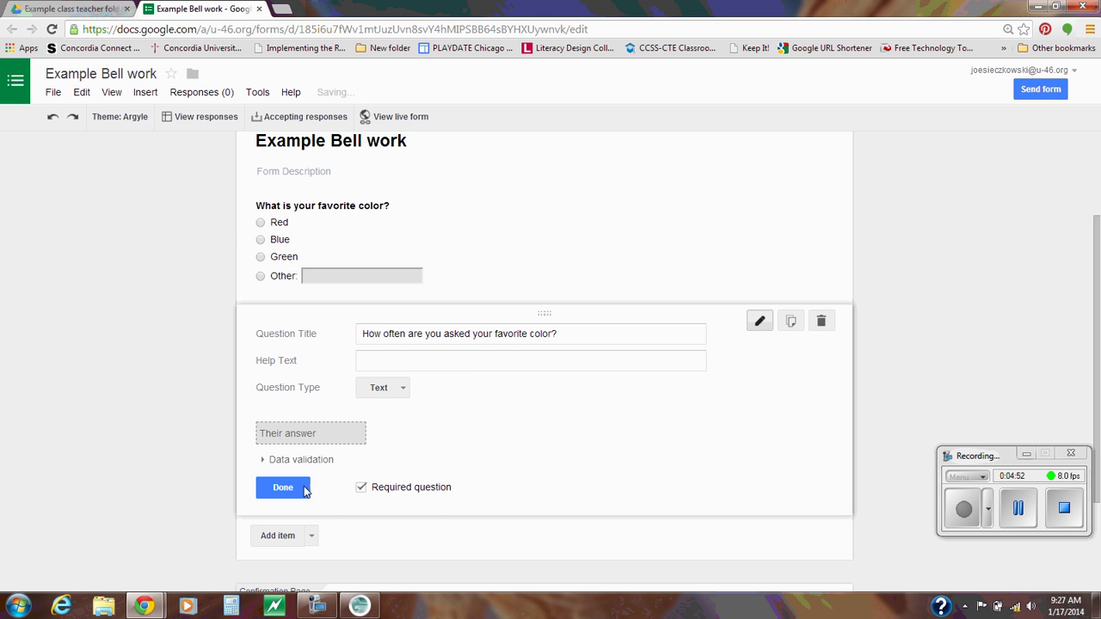
left_click(290, 488)
scroll(294, 493, "up", 3)
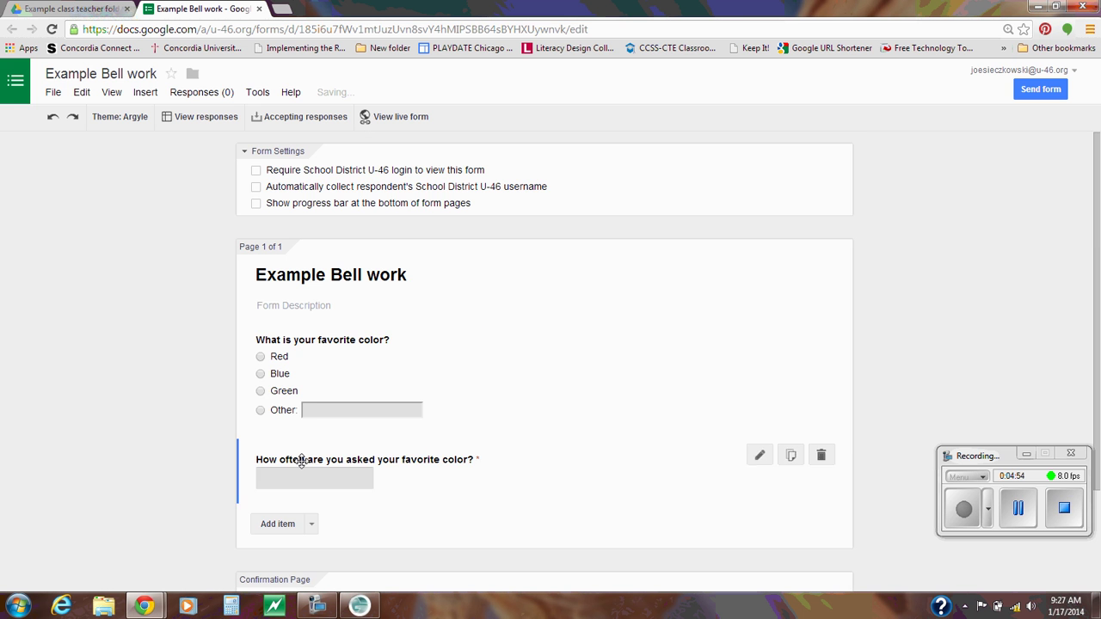
left_click(287, 309)
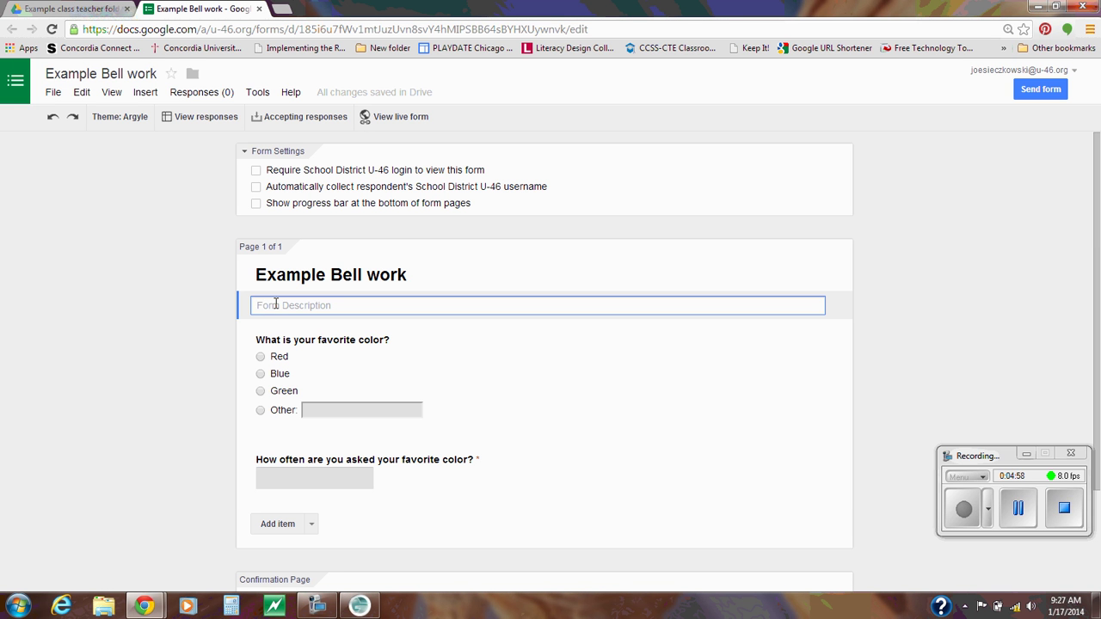
scroll(325, 307, "down", 3)
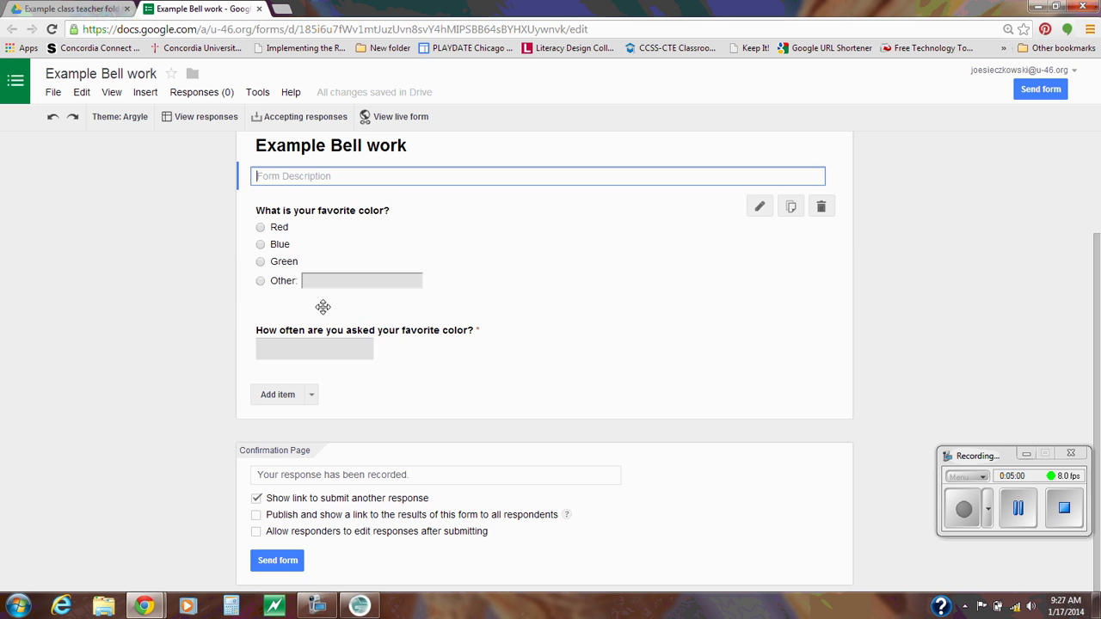
Step: Turn the confirmation page's "Show link to submit another response" option off and on again
left_click(282, 469)
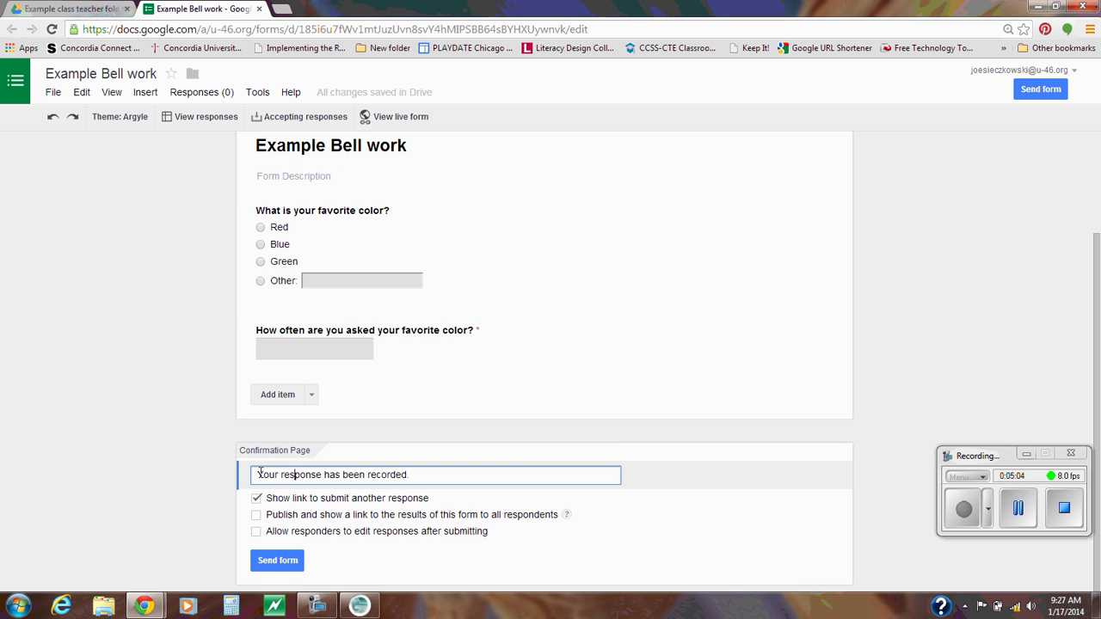
left_click_drag(260, 478, 438, 484)
left_click(437, 478)
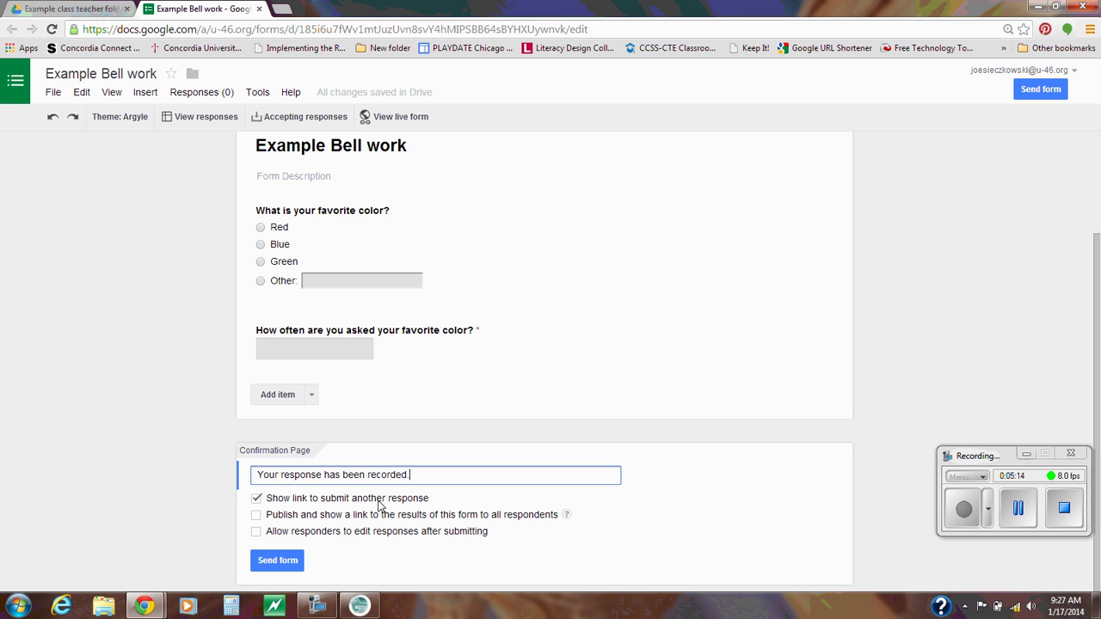
left_click(256, 499)
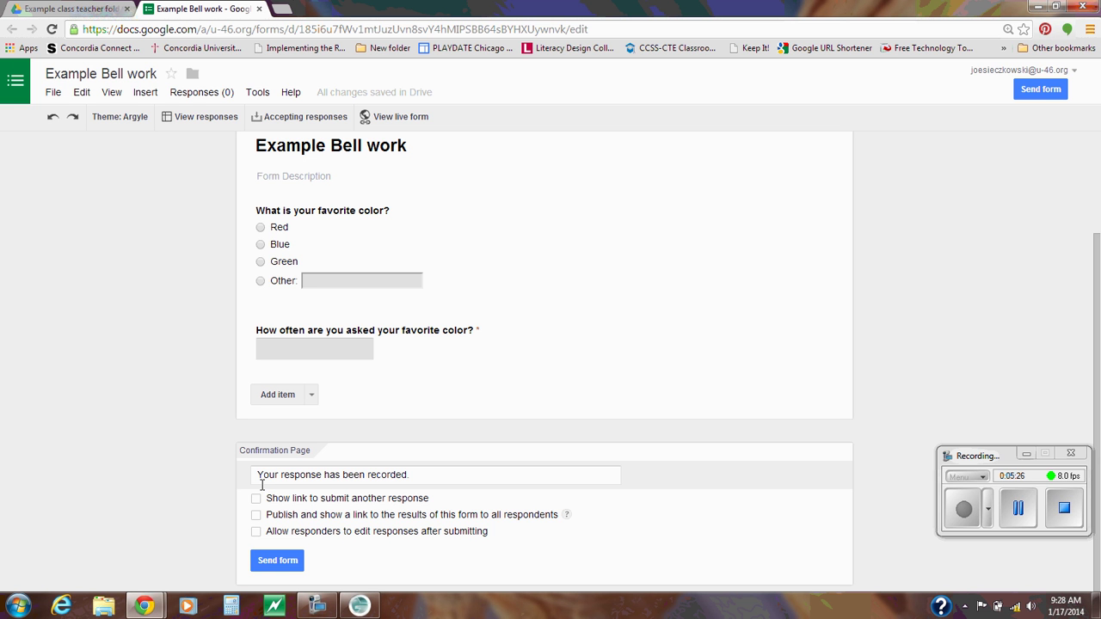
left_click(256, 499)
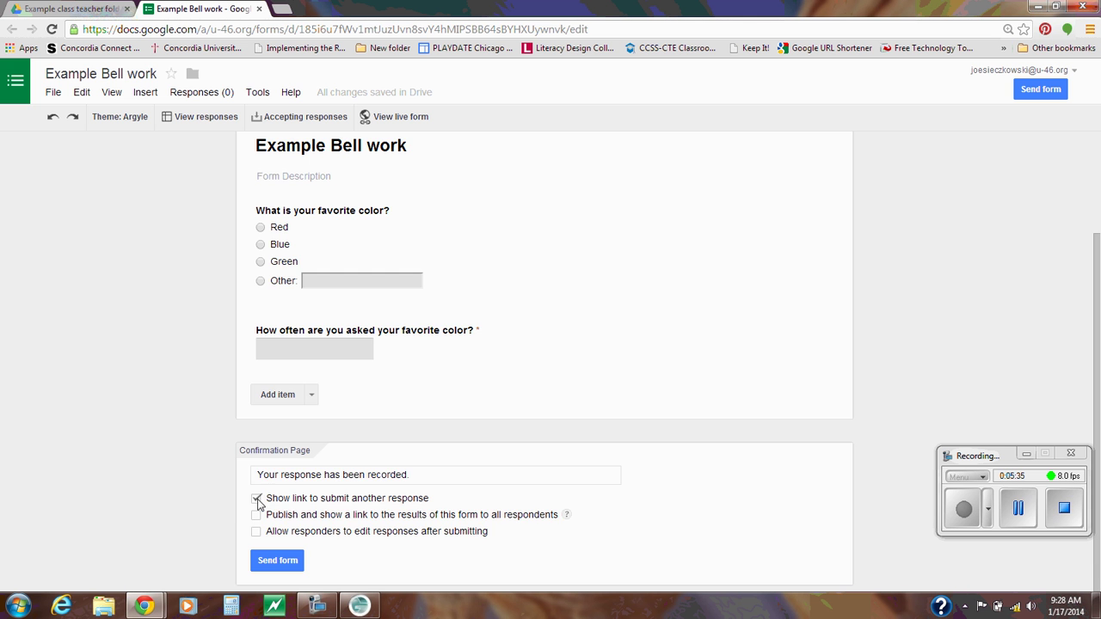
scroll(401, 450, "up", 3)
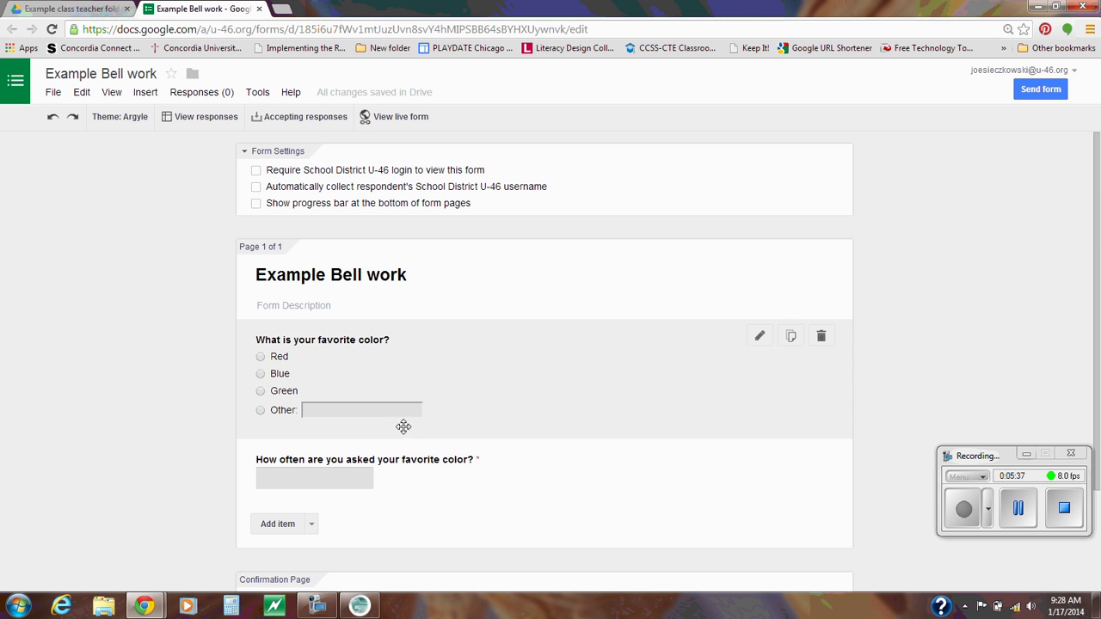
scroll(404, 427, "down", 3)
scroll(431, 438, "up", 3)
scroll(108, 348, "down", 3)
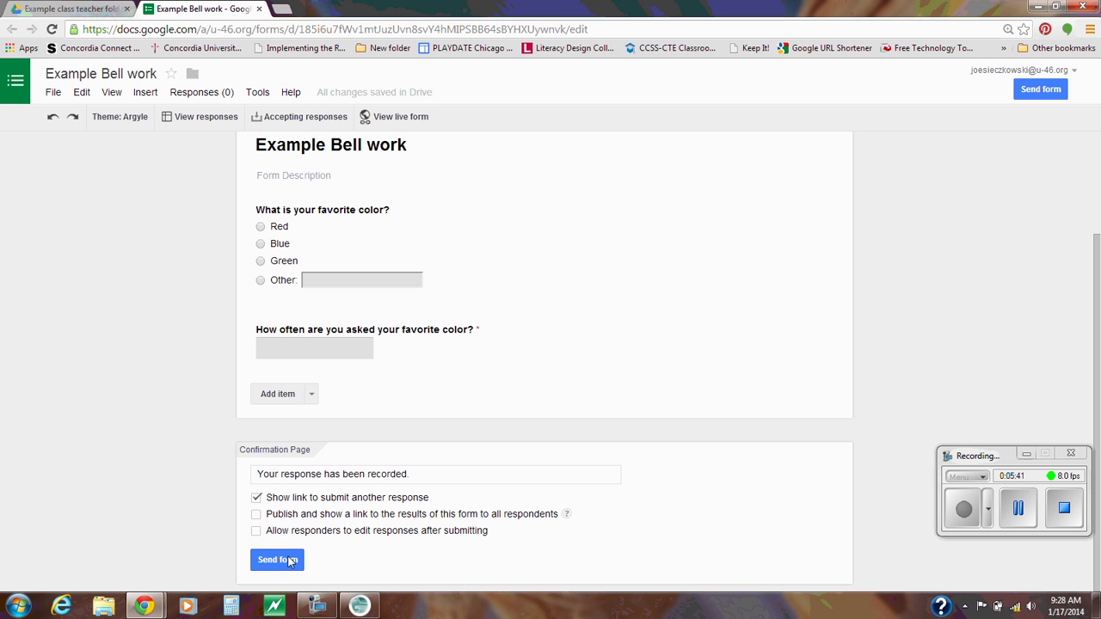
scroll(286, 566, "up", 3)
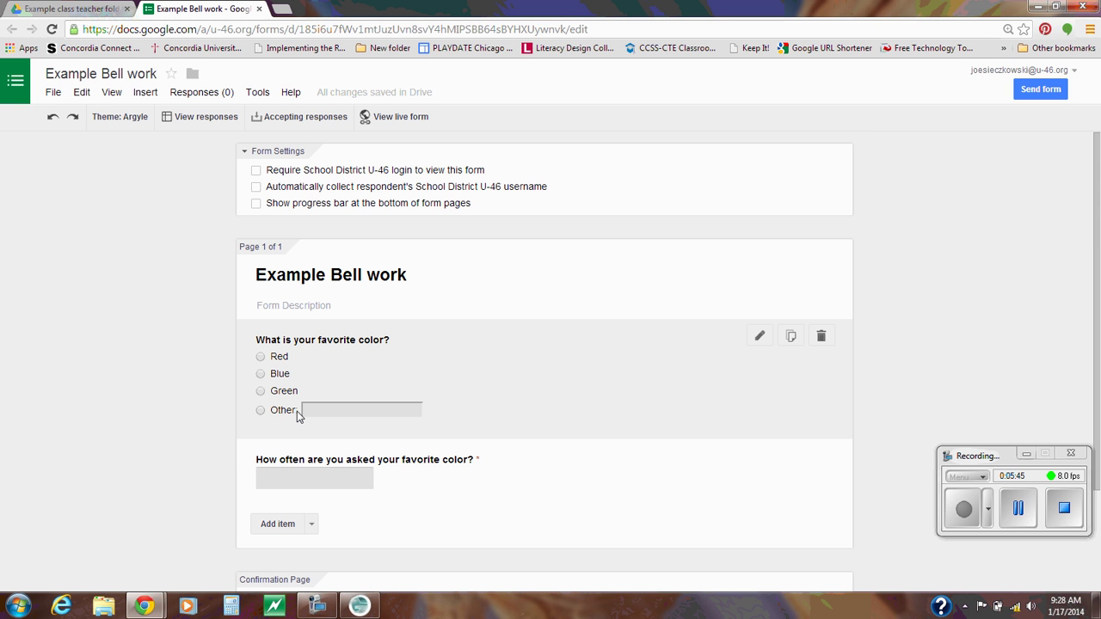
Step: View the live version of the Example Bell work form and copy its web address
left_click(385, 121)
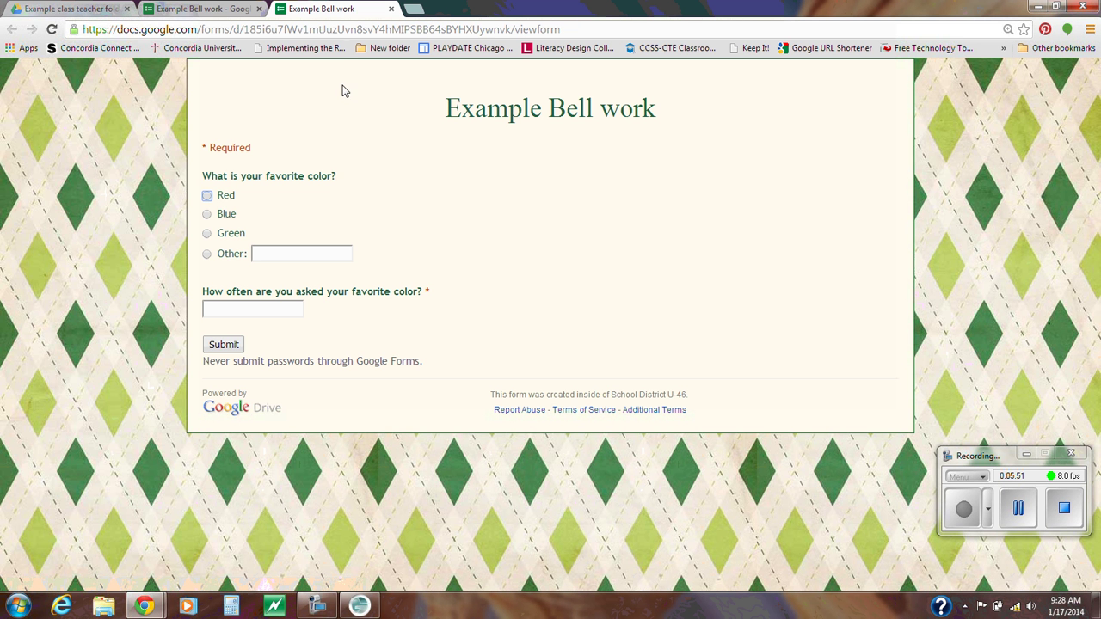
left_click(344, 32)
right_click(345, 32)
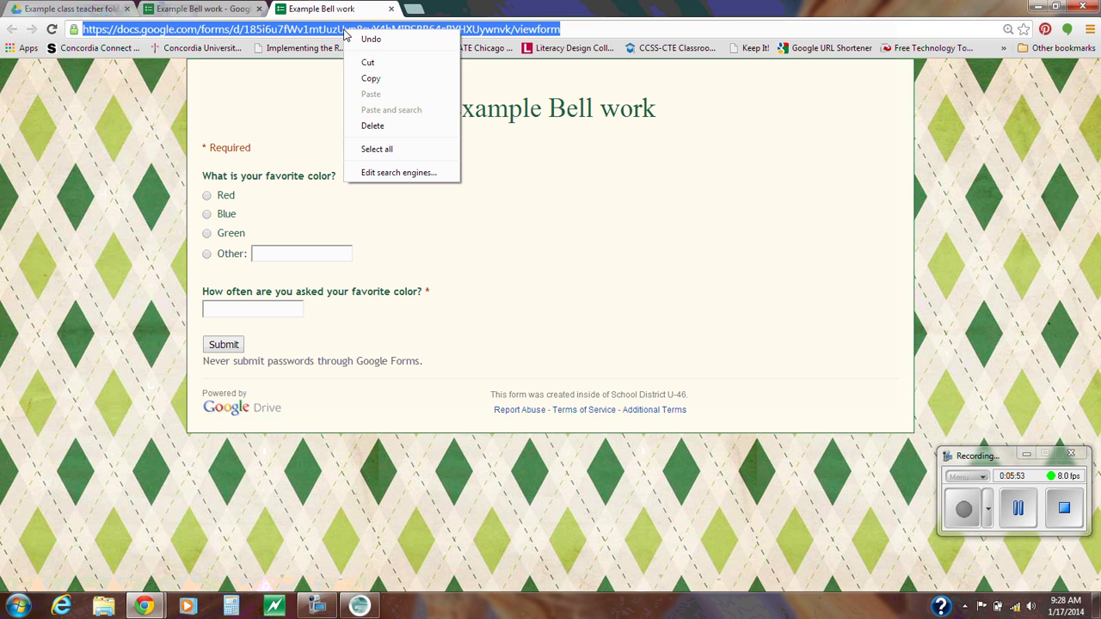
left_click(393, 83)
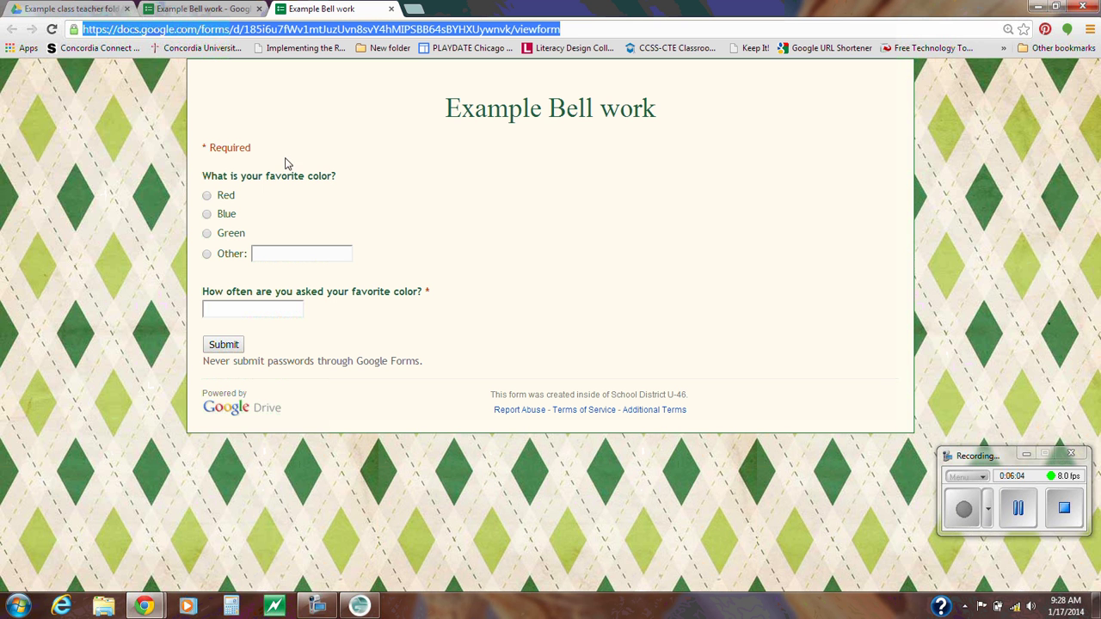
Step: Create a new document in the Example class teacher folder and name it "Daily activities for example example"
left_click(98, 10)
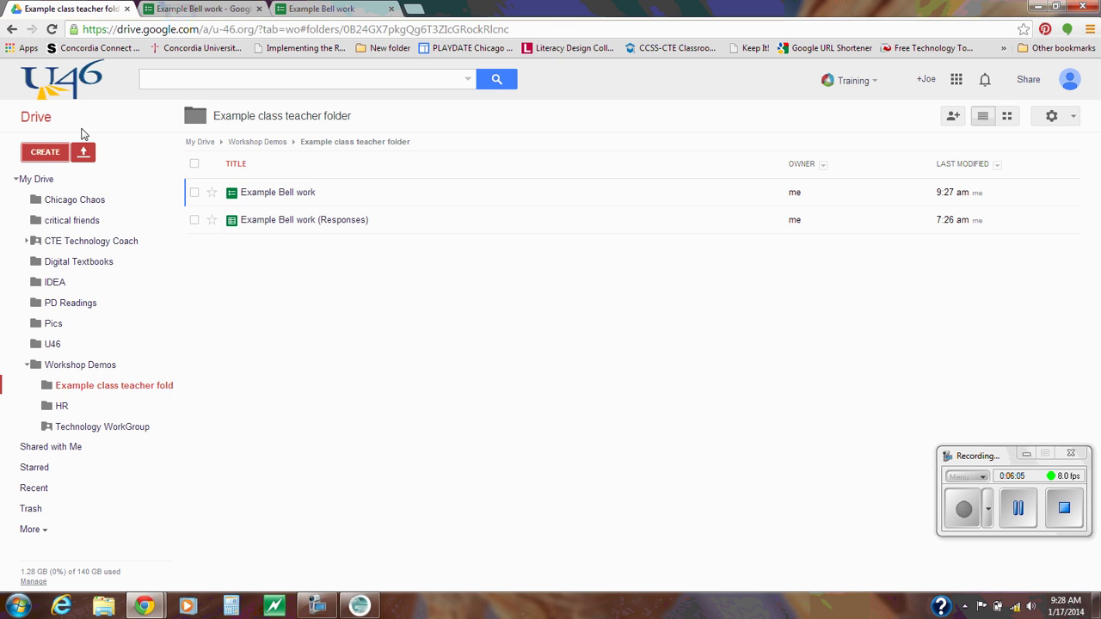
left_click(40, 155)
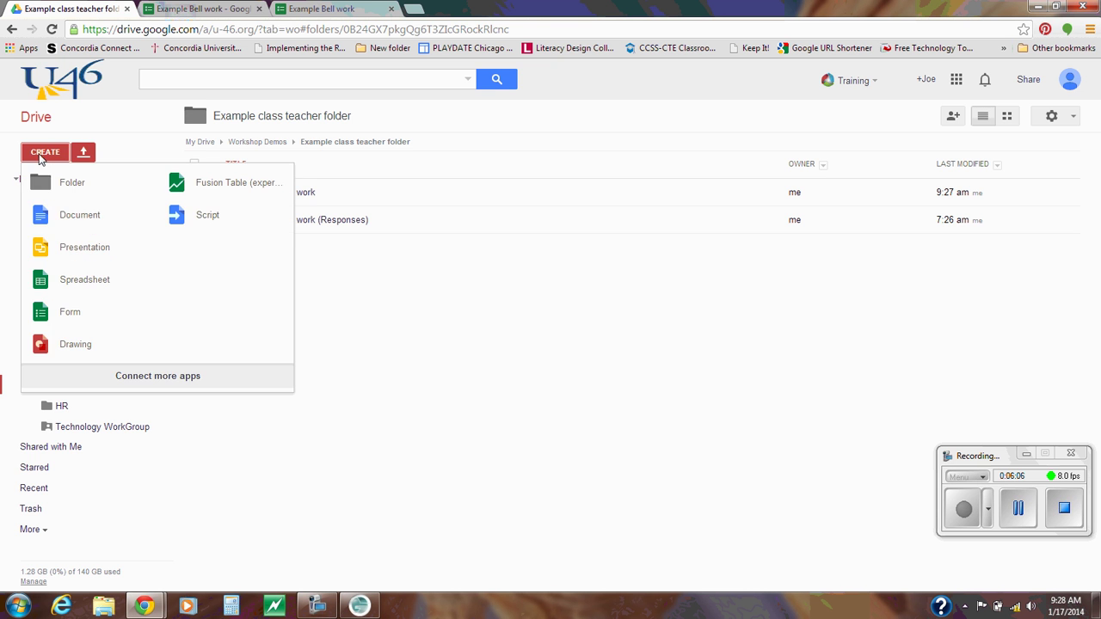
left_click(69, 222)
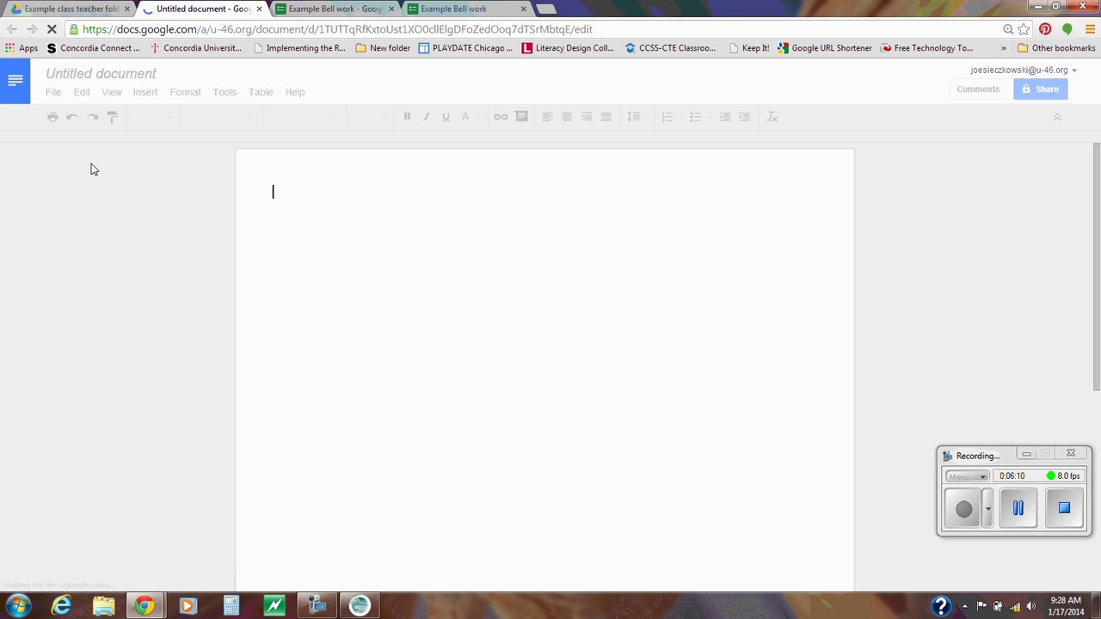
left_click(89, 77)
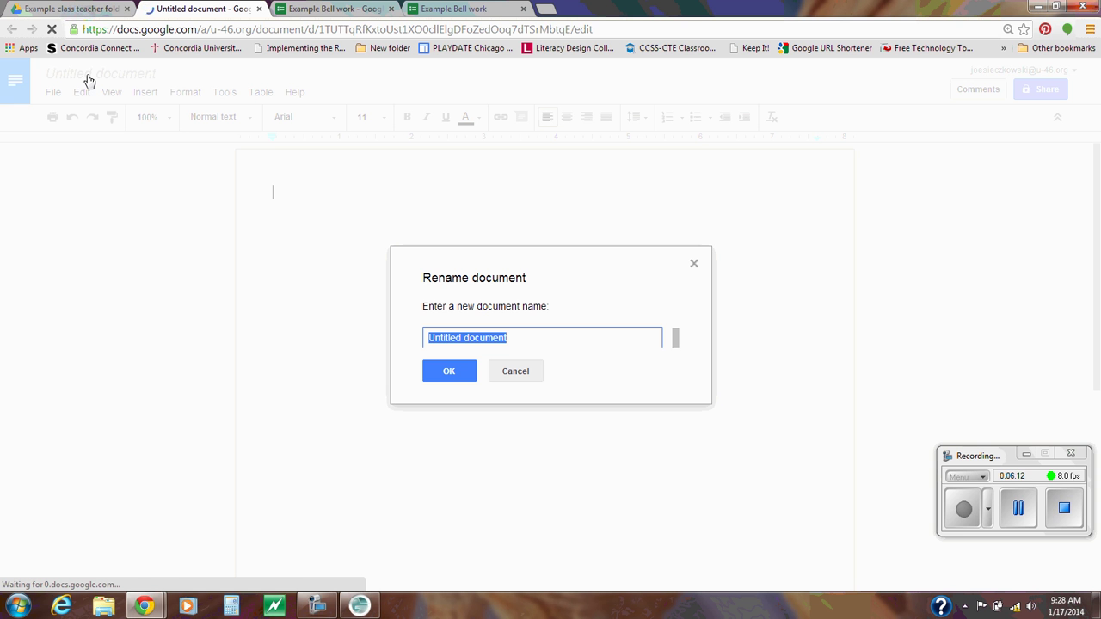
type("Daily")
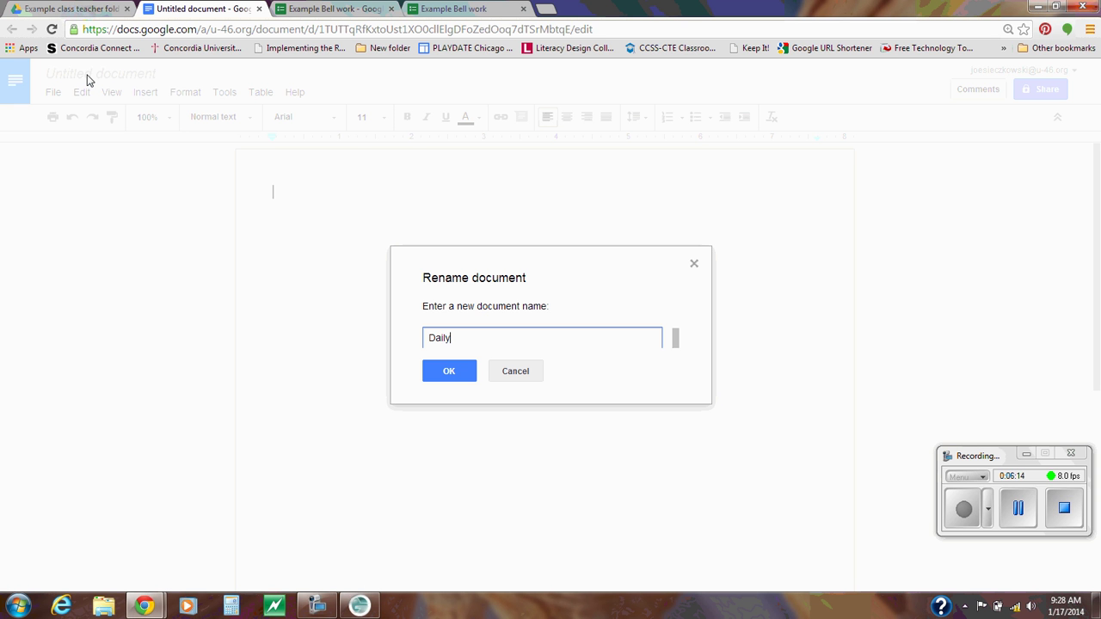
type(" ac")
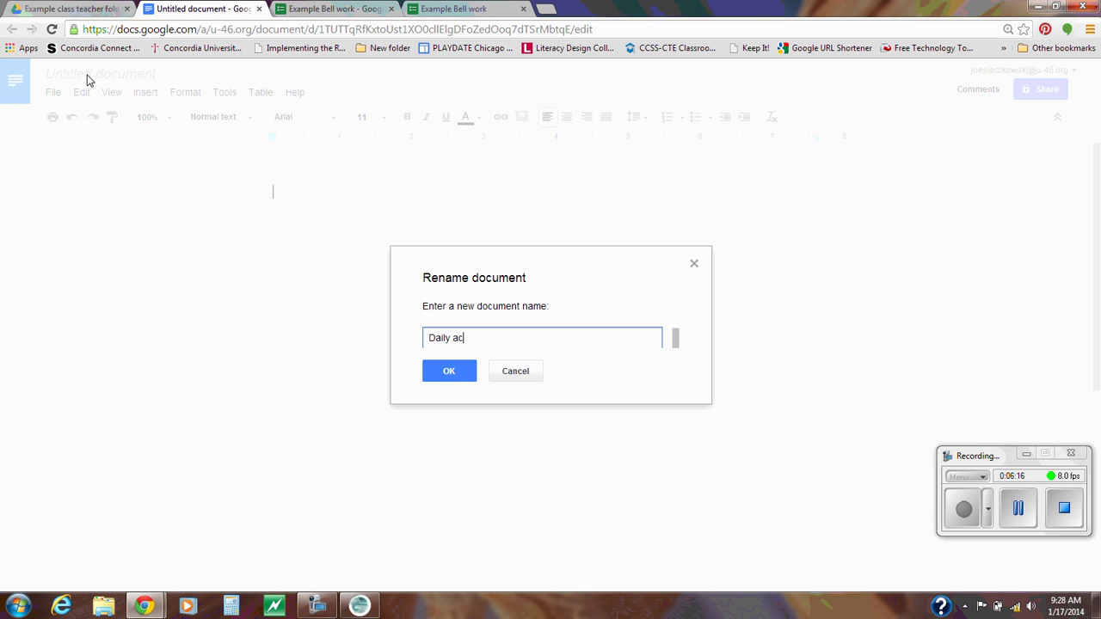
type("tivities for example example")
key("Return")
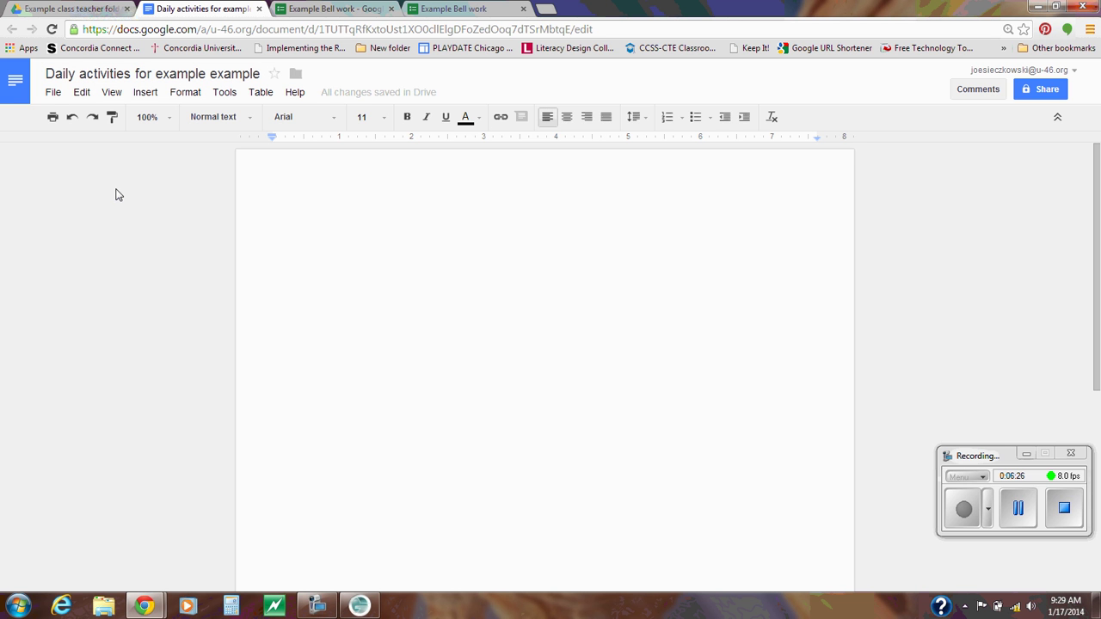
Step: Write the date 1/17/2014 in the document, followed by the line "Please fill this out at the beginning of class:"
type("1/17/2014")
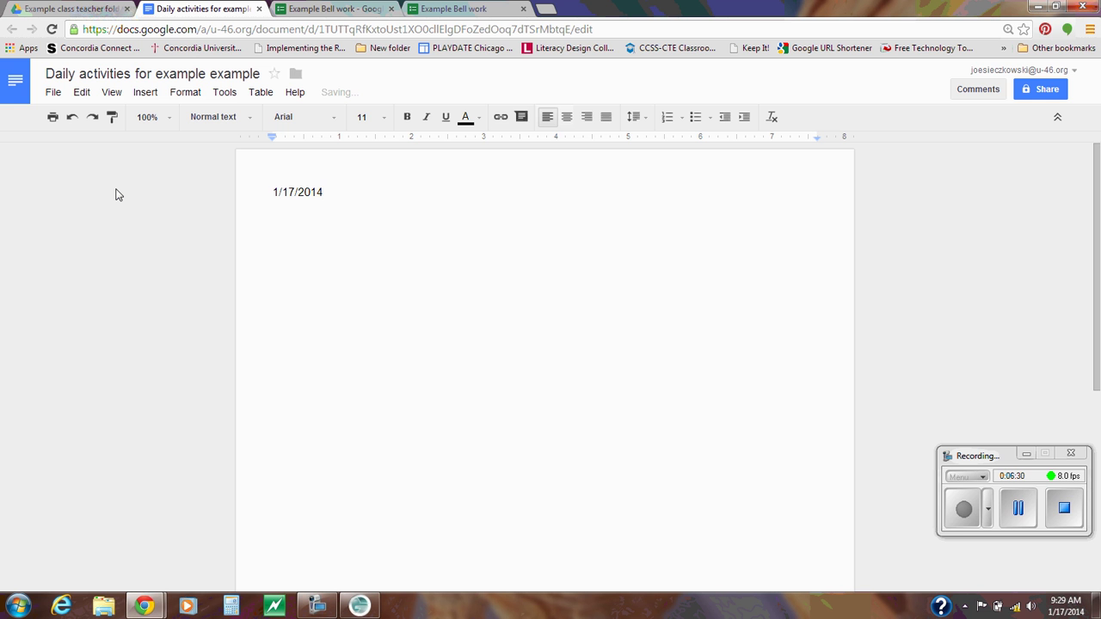
key("Return")
type("Please fill this out at the ")
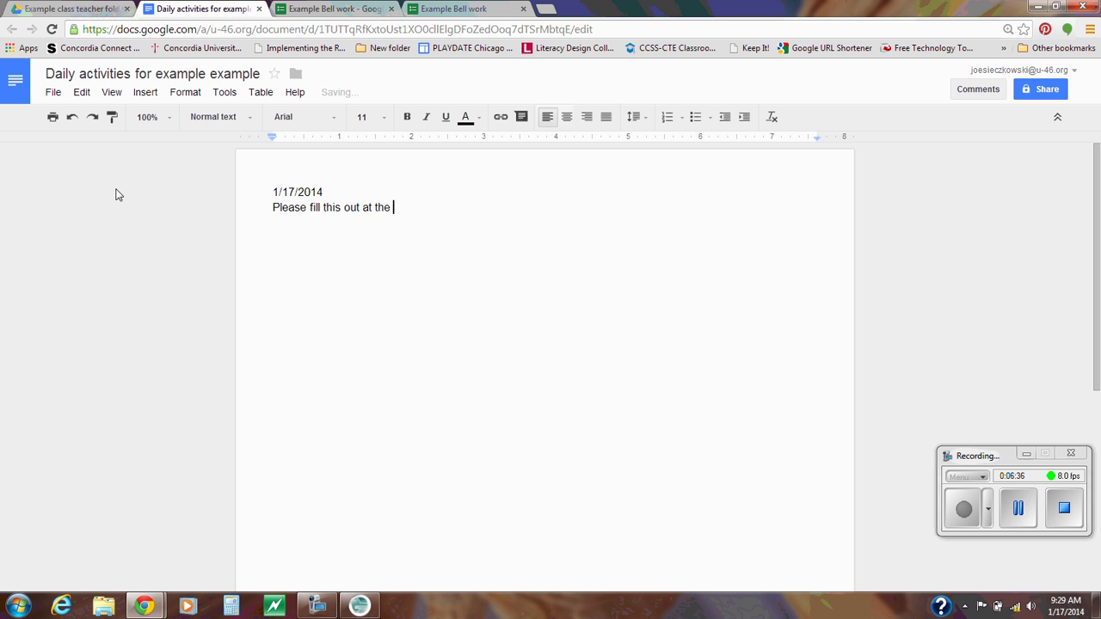
type("beginning of class:")
Step: Paste the form's web address after the instruction line and add the date 1/20/2014 below it, leaving a blank line between
right_click(501, 210)
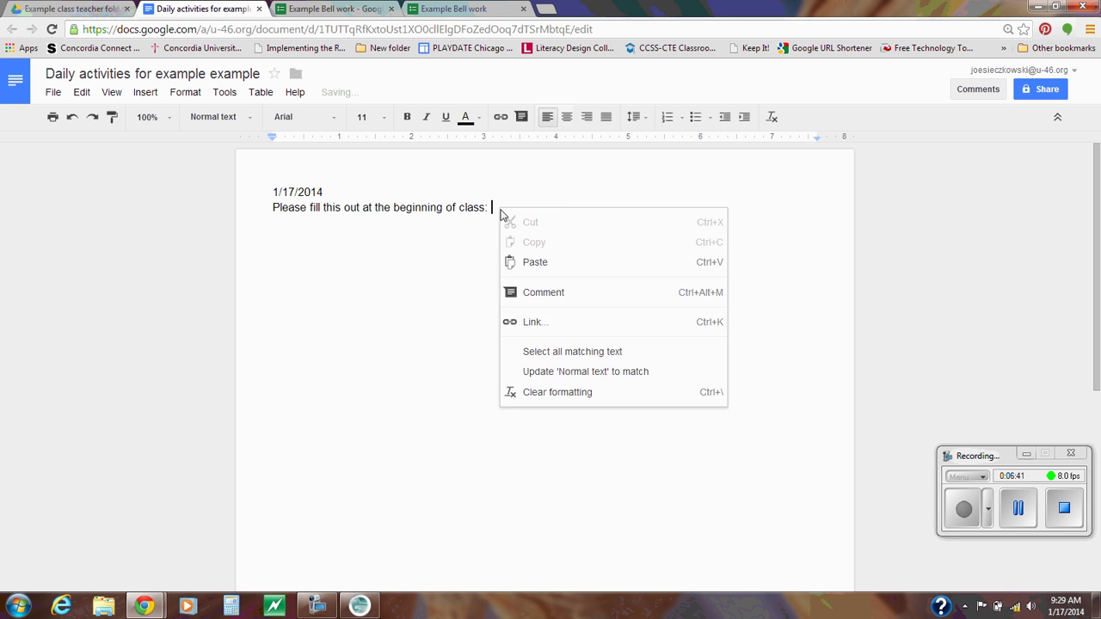
left_click(535, 262)
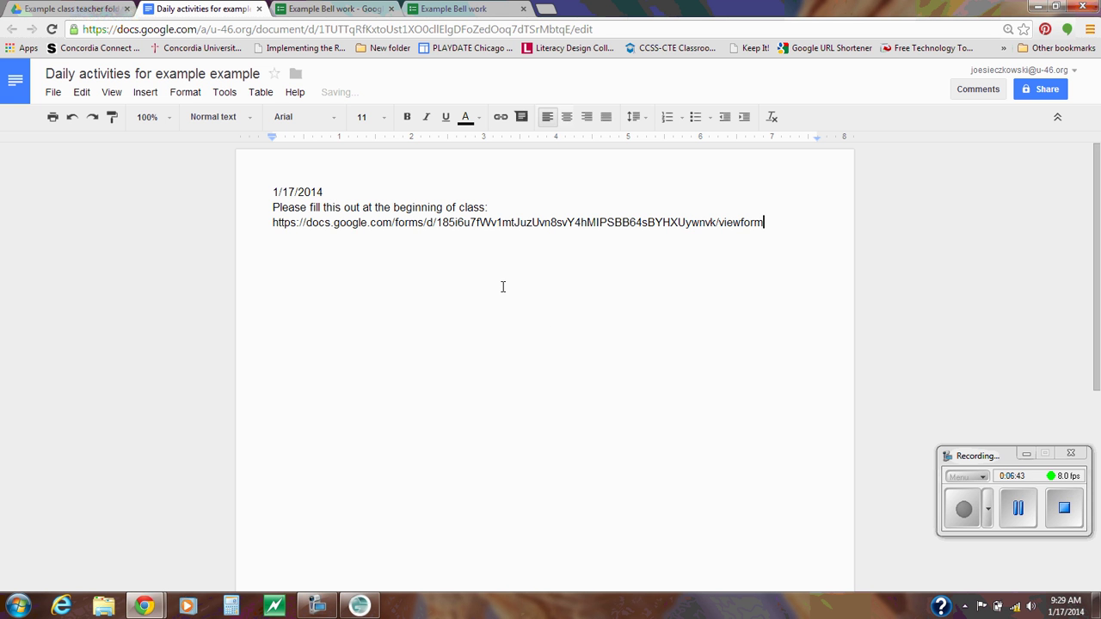
key("Return")
key("Return")
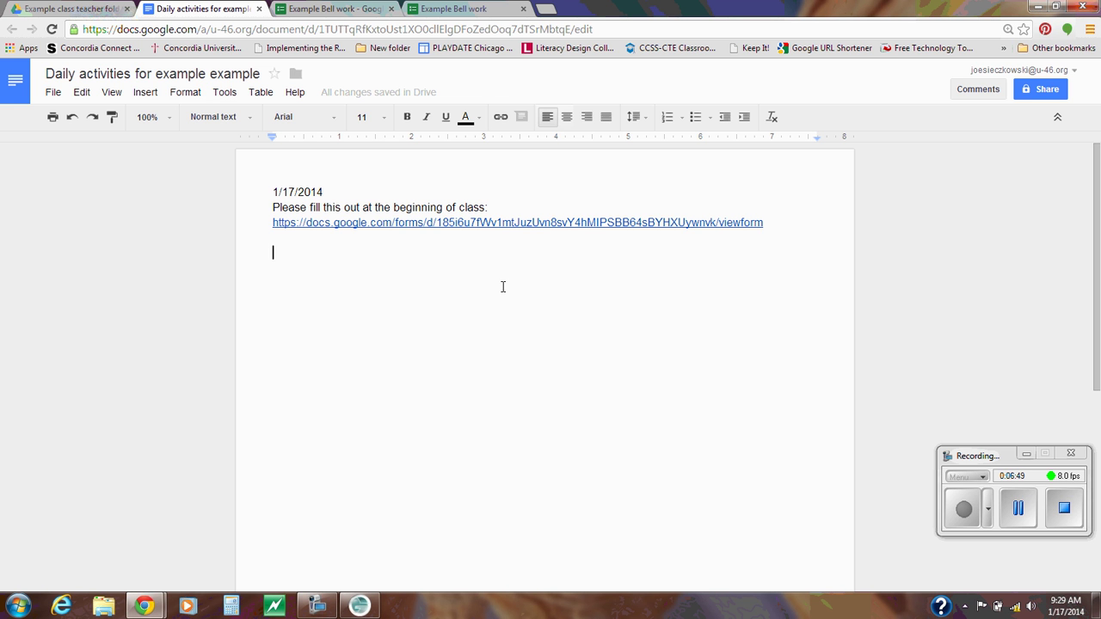
type("1/")
type("20/2014")
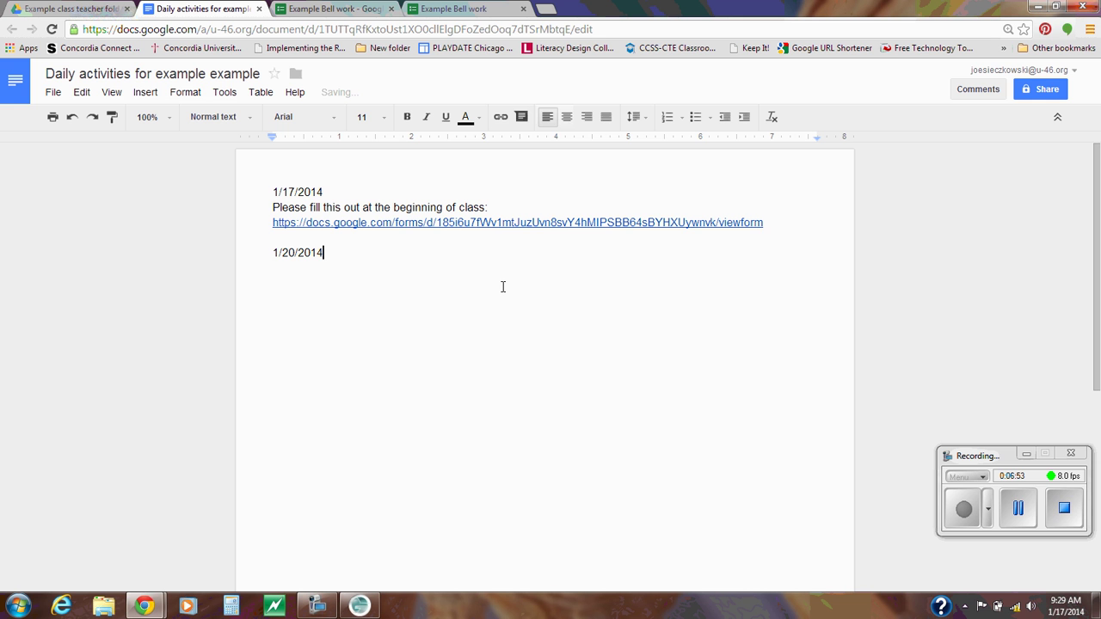
key("Return")
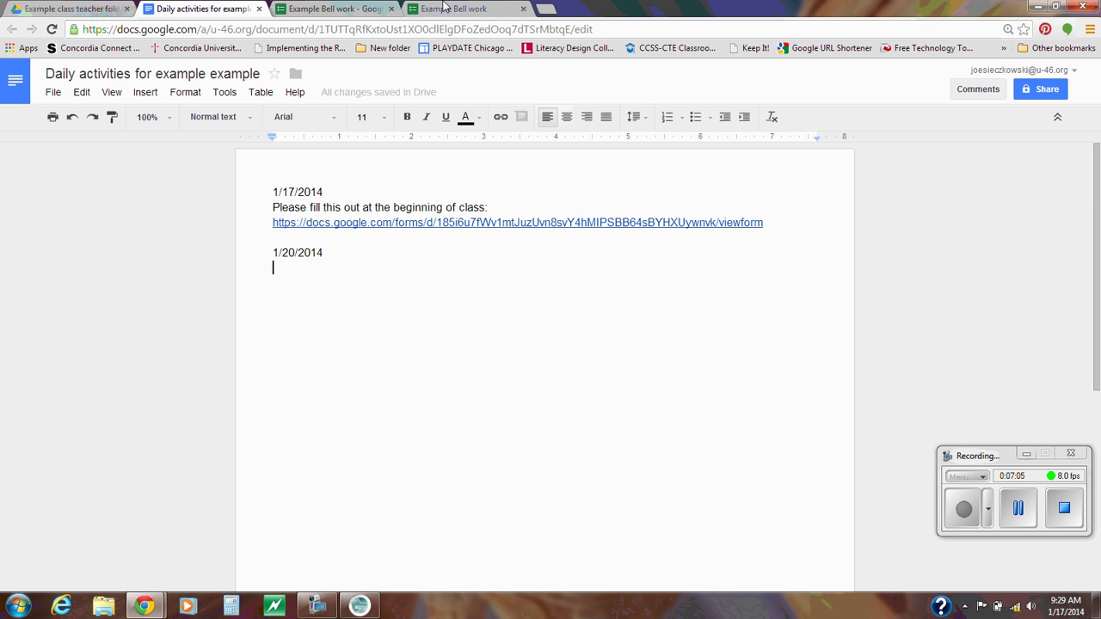
Step: Submit a test response on the live Example Bell work form with Red as favorite color and "once a year" as the frequency
key("ctrl+4")
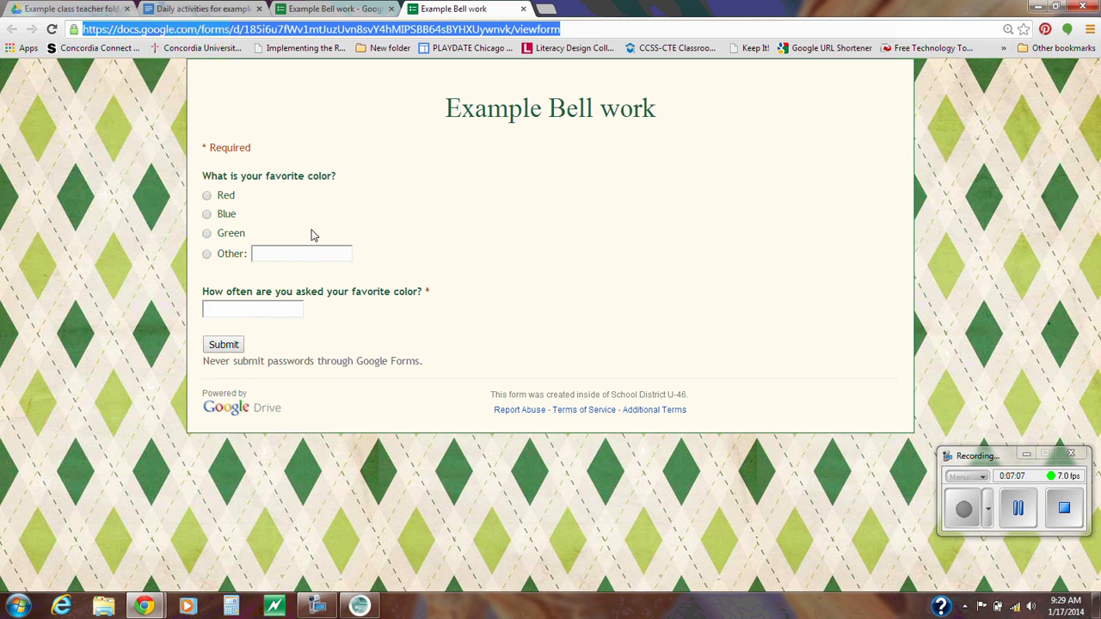
left_click(207, 196)
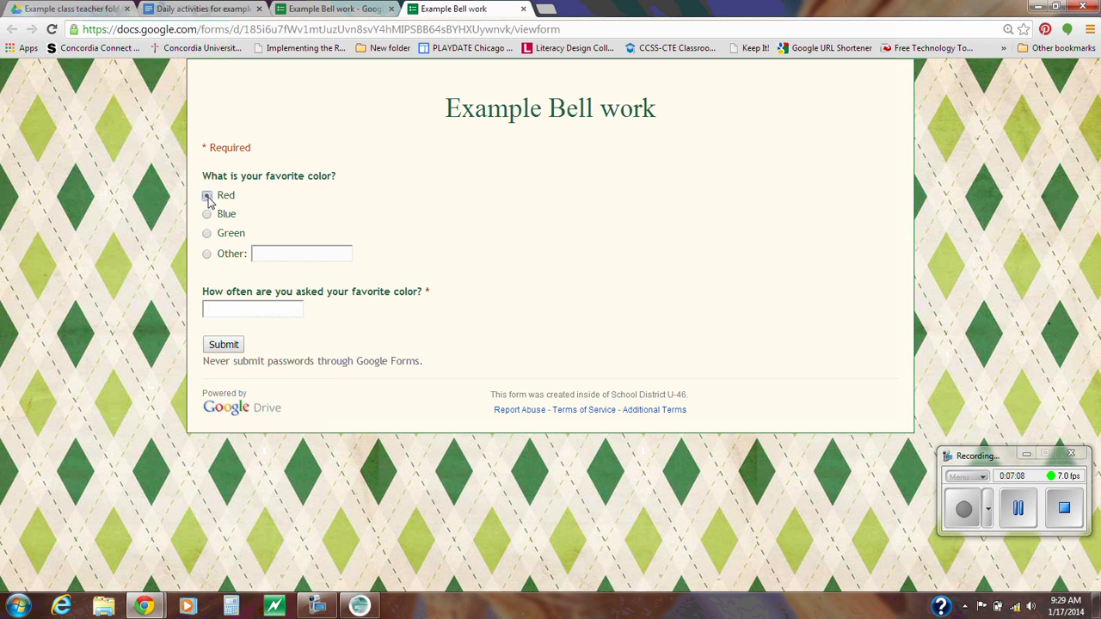
left_click(241, 308)
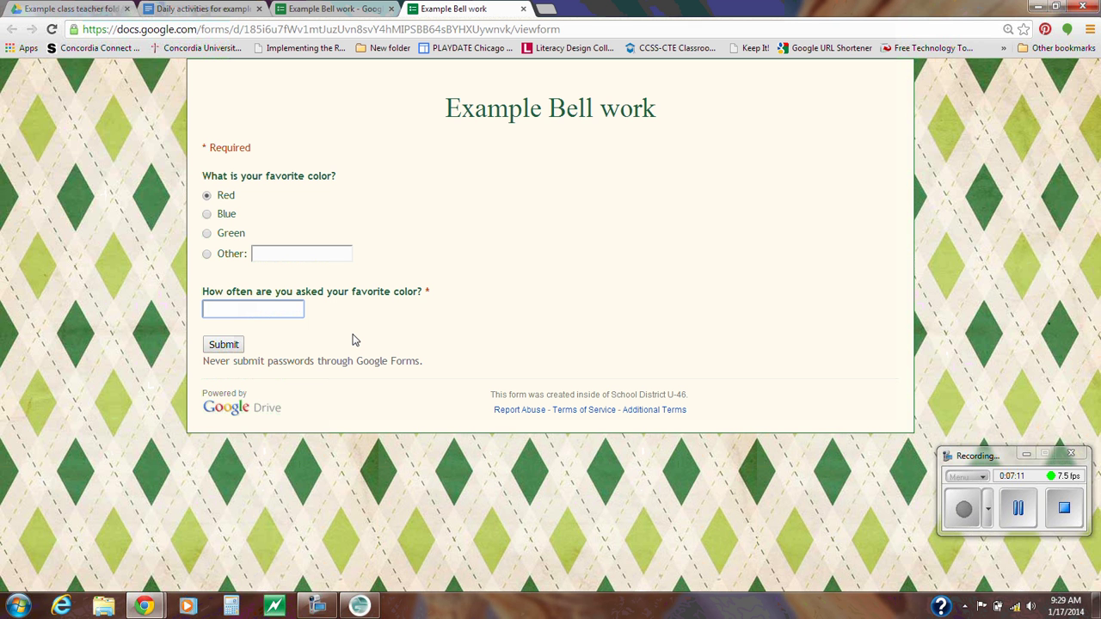
type("once a year")
left_click(222, 345)
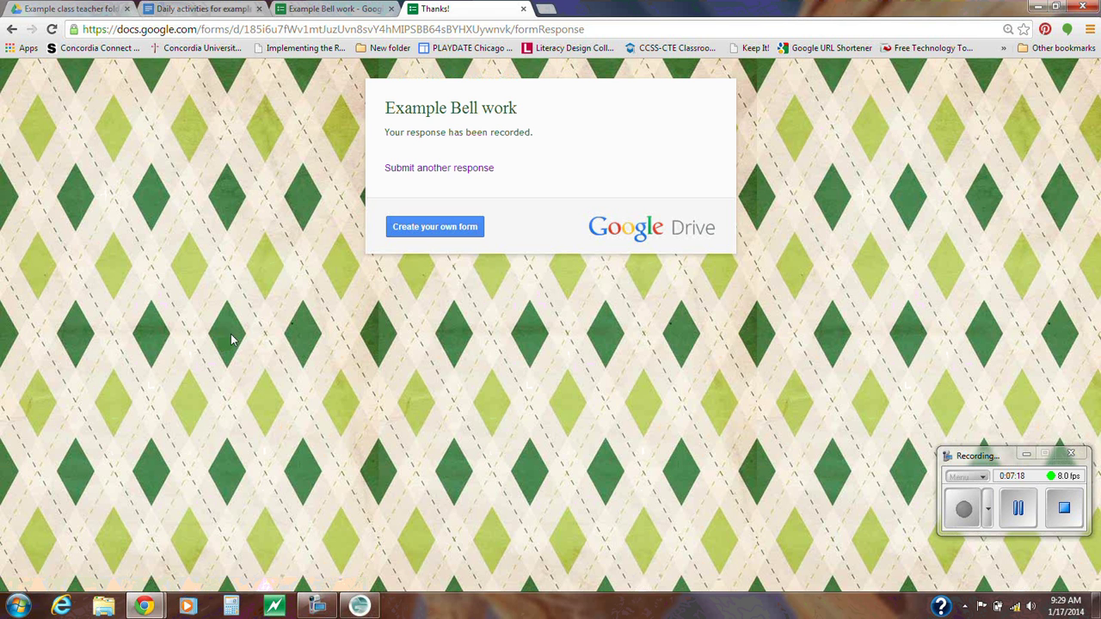
Step: Submit another response to the form with Blue as favorite color and "1 a week" as the frequency
left_click(399, 170)
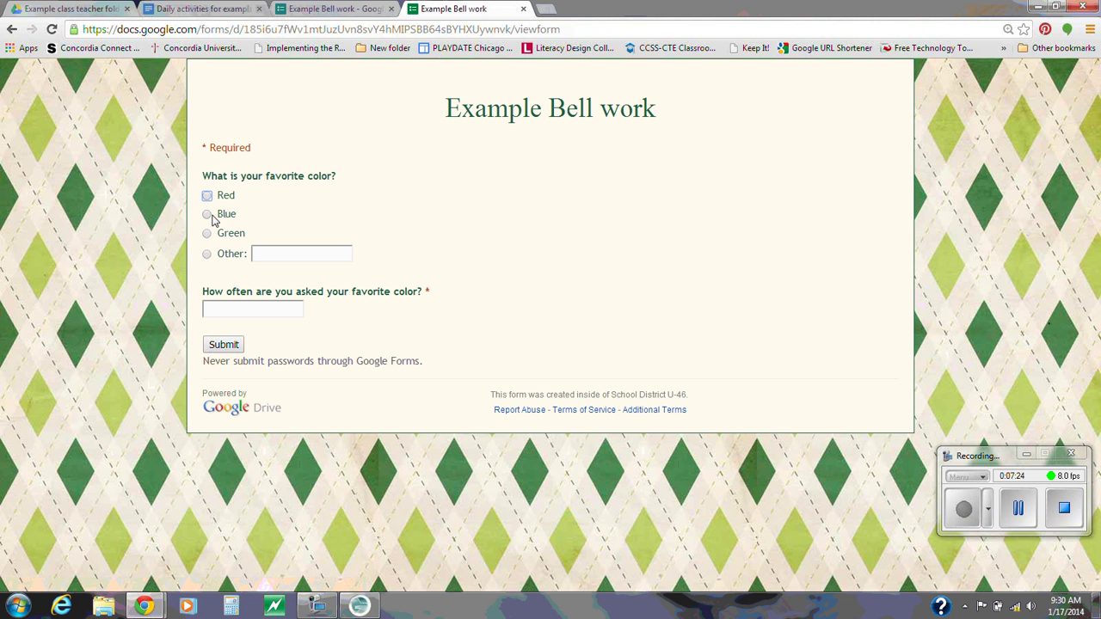
left_click(209, 215)
left_click(223, 310)
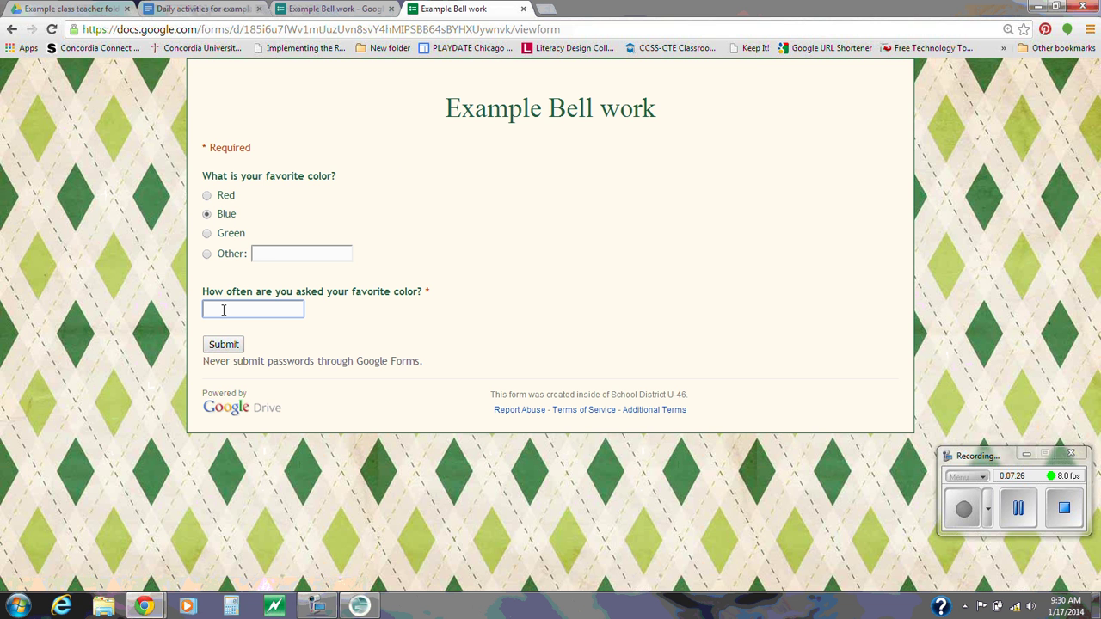
type("1 a week")
left_click(224, 344)
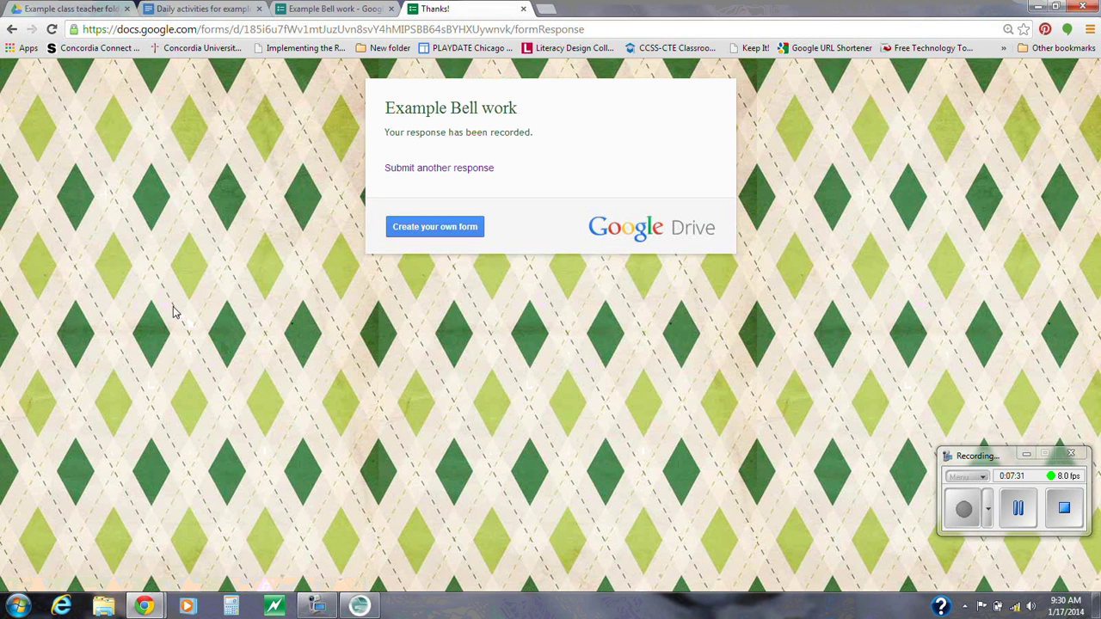
Step: Submit a third response to the form with Blue as favorite color and "every other week" as the frequency
left_click(414, 171)
left_click(206, 215)
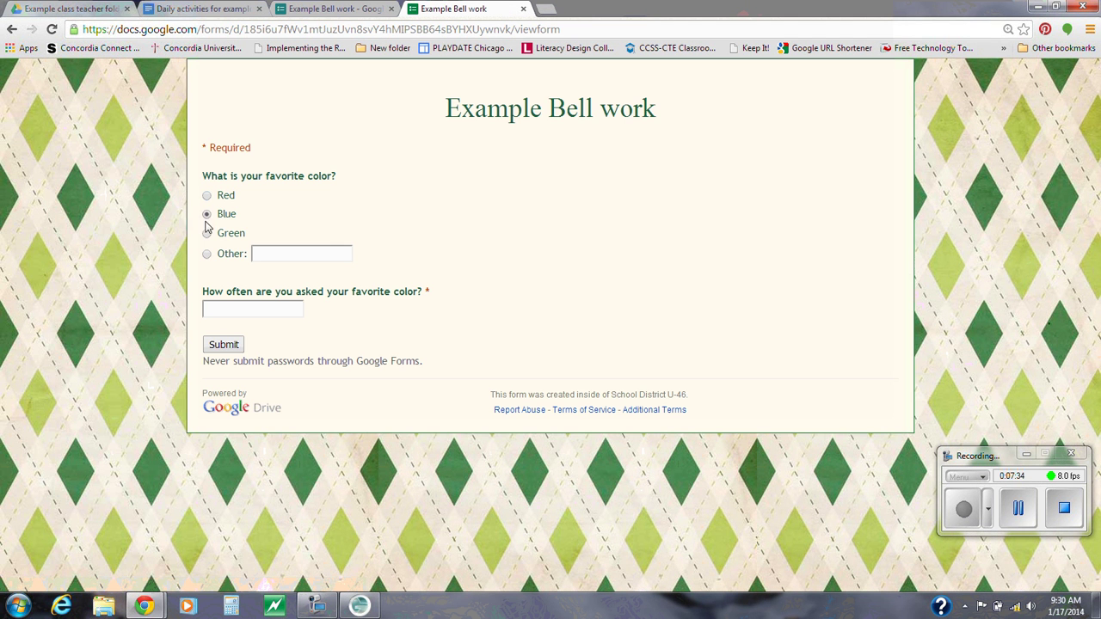
left_click(225, 315)
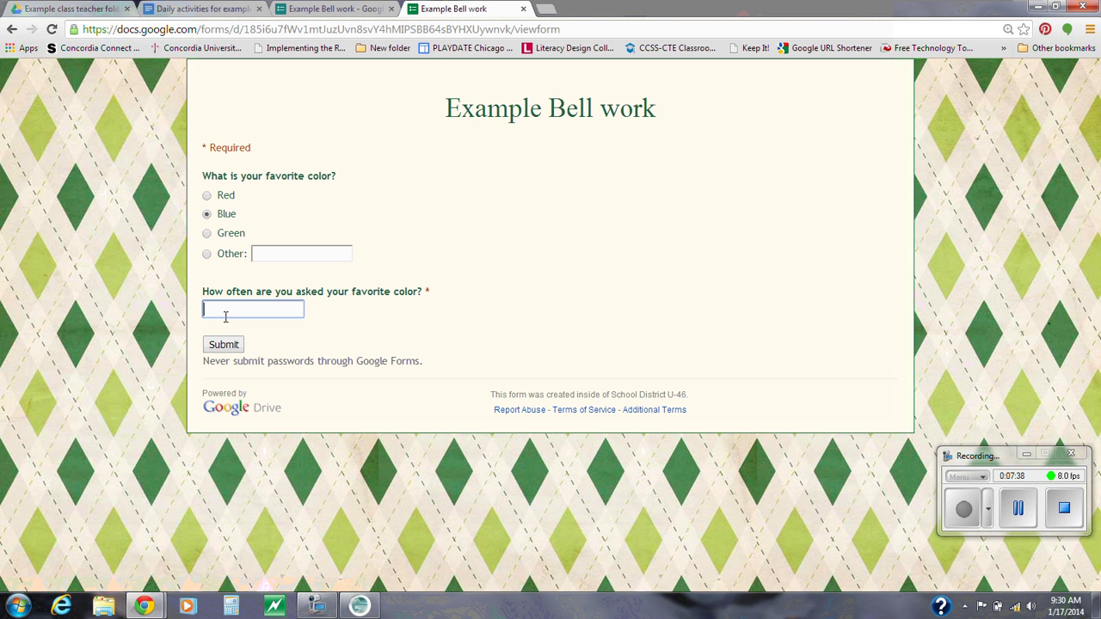
type("every other week")
left_click(226, 344)
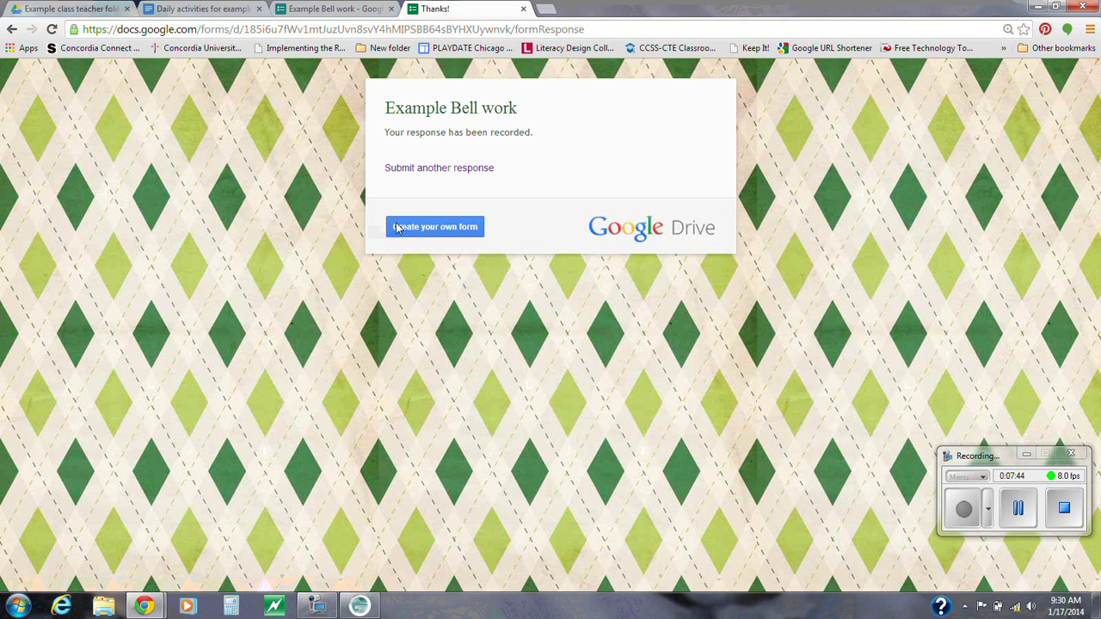
Step: Review the form's collected answers in the responses spreadsheet and in the summary of responses
left_click(334, 7)
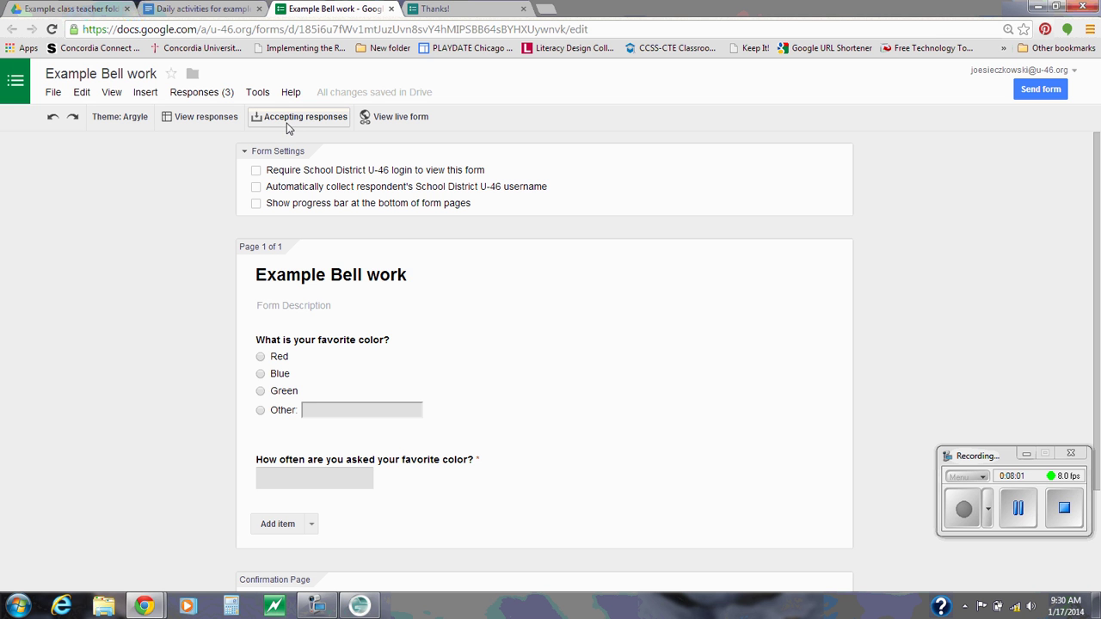
left_click(189, 121)
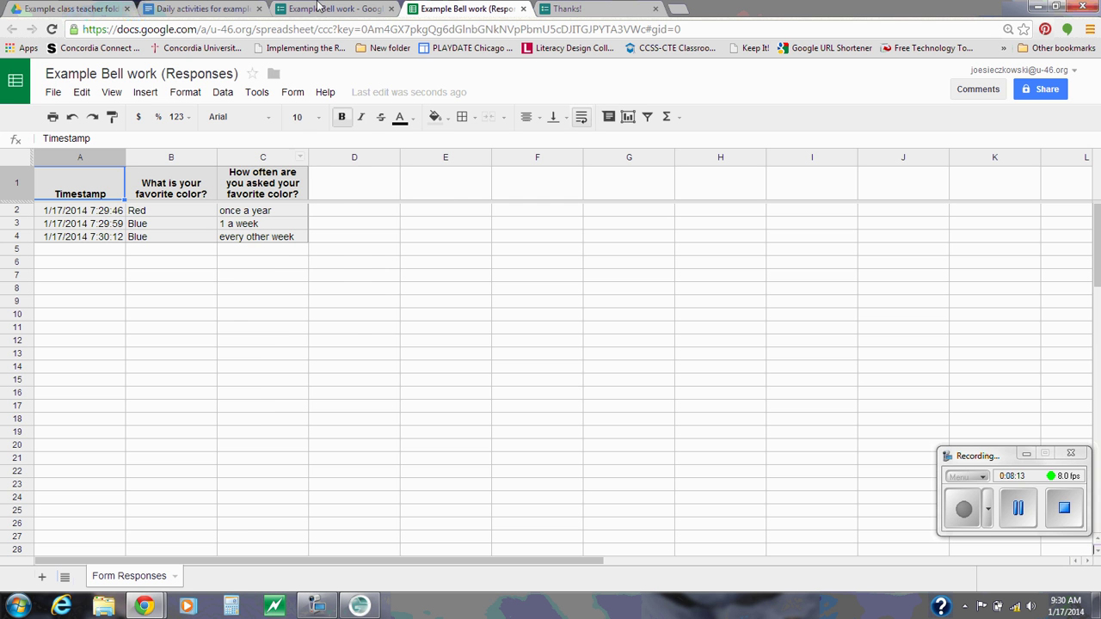
left_click(342, 10)
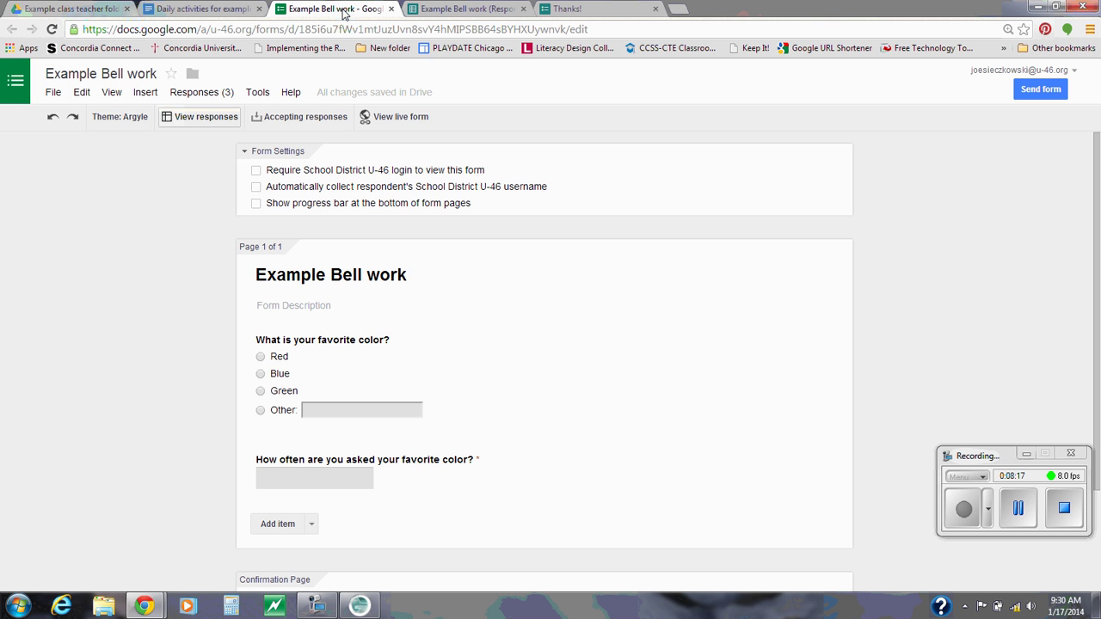
left_click(184, 93)
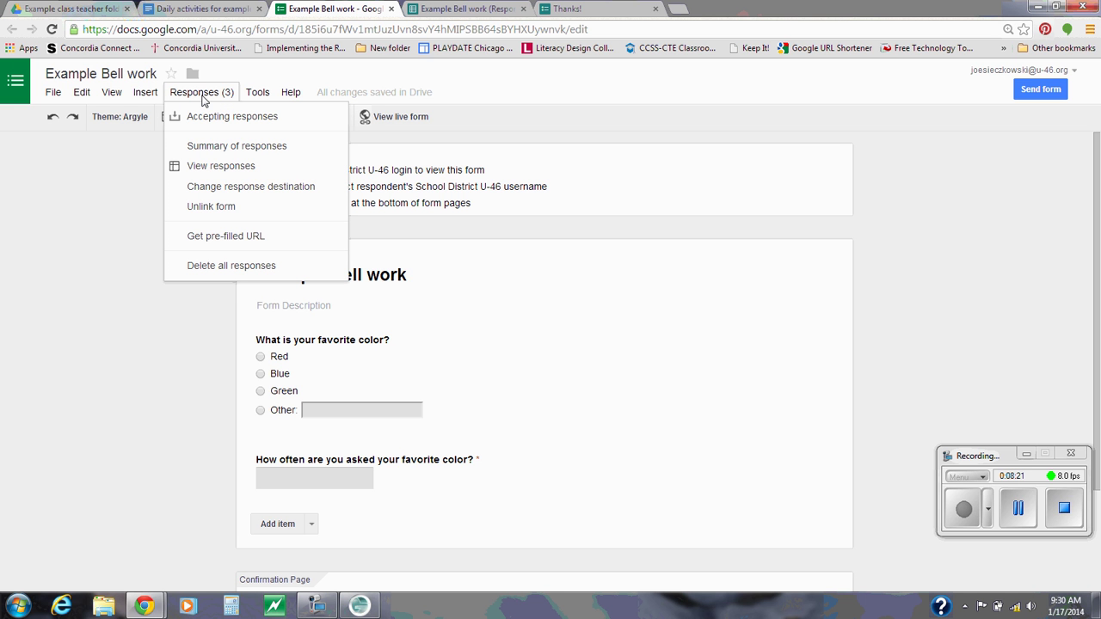
left_click(229, 147)
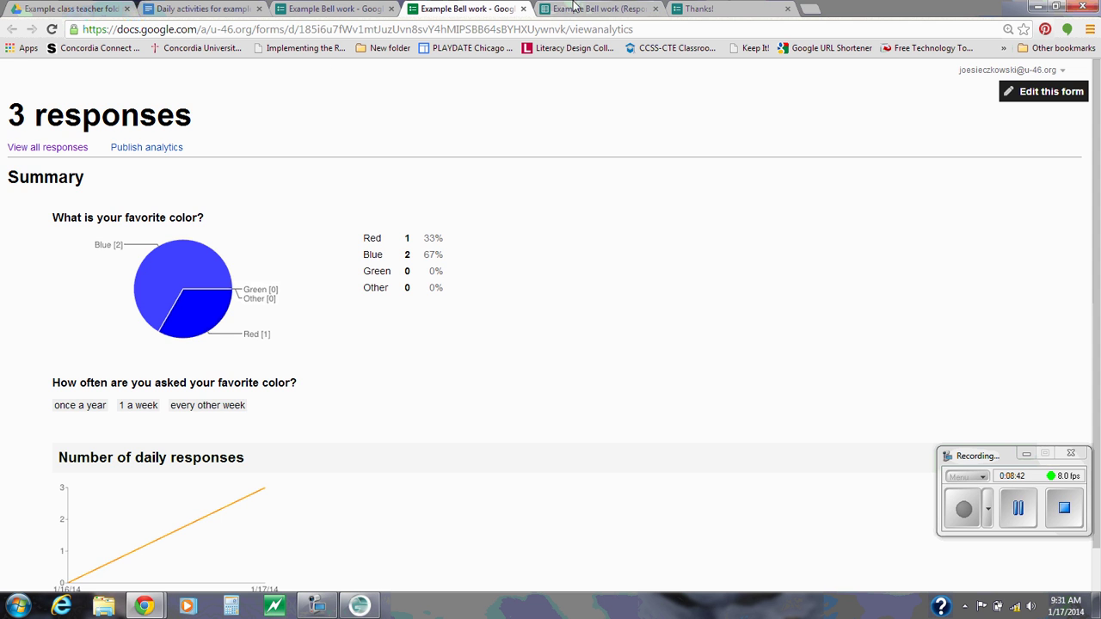
Step: Add a required text question "What is your name?" to the form and move it above the favorite color question
left_click(331, 8)
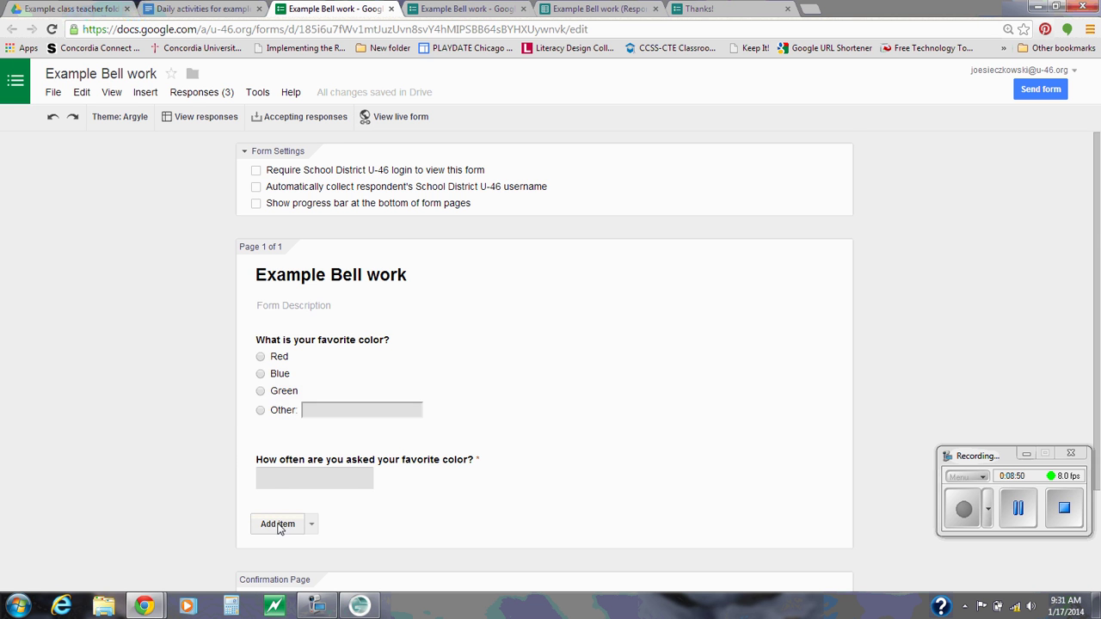
scroll(278, 525, "down", 3)
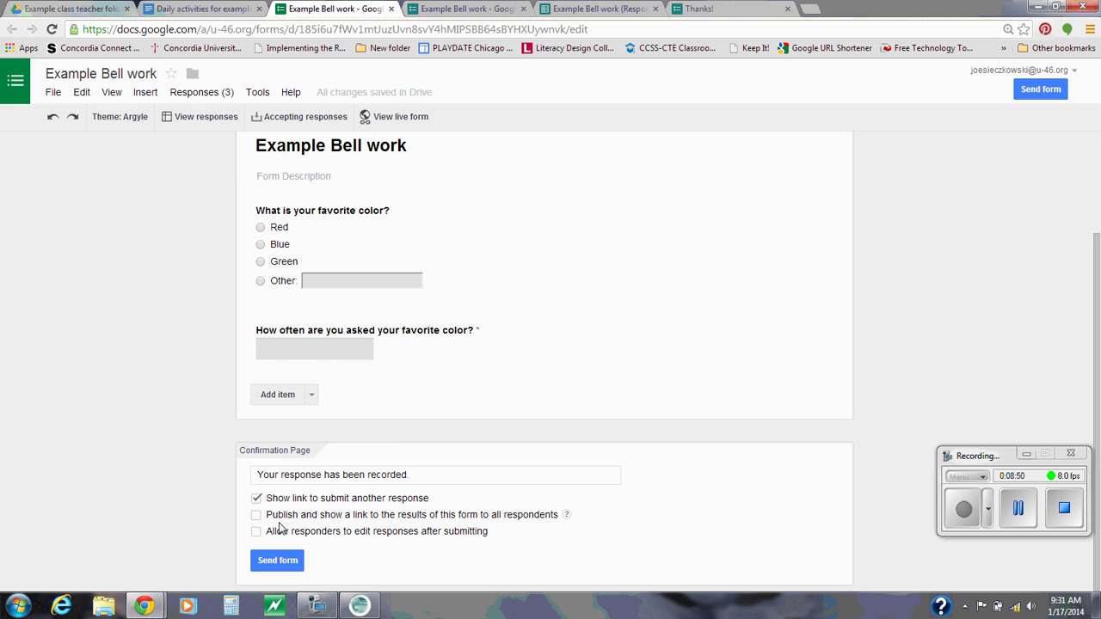
left_click(313, 397)
left_click(289, 436)
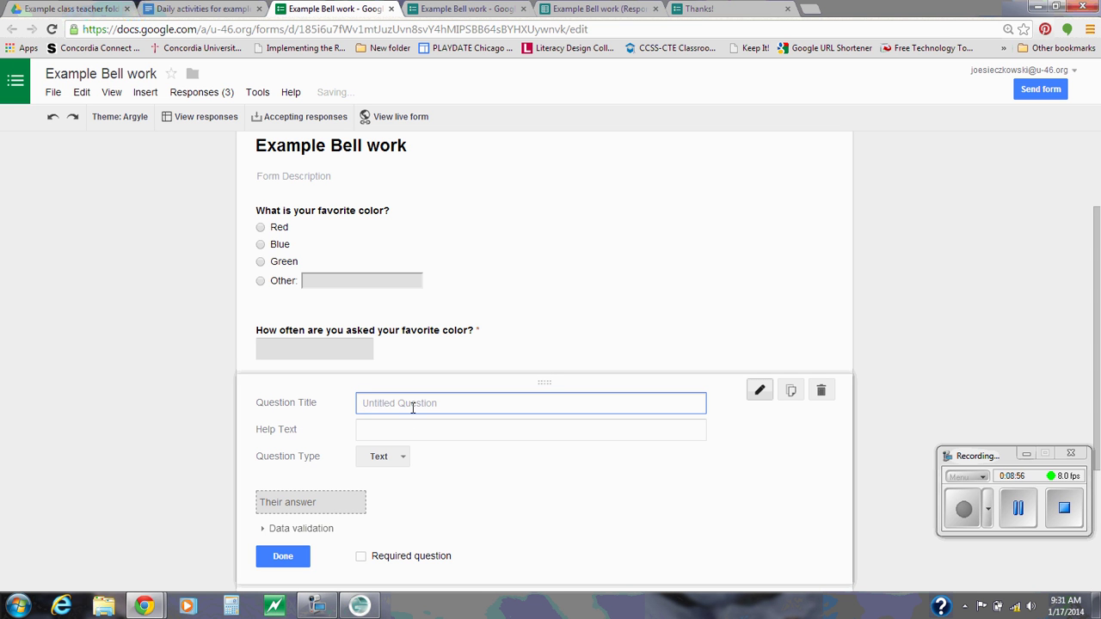
type("What")
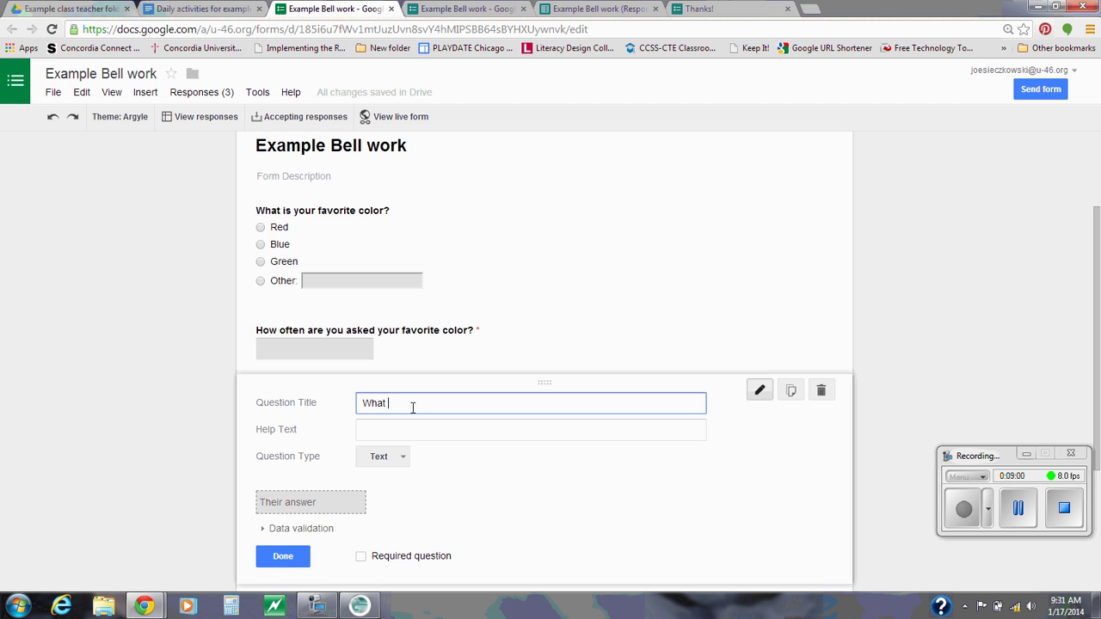
type(" is your name?")
left_click(361, 557)
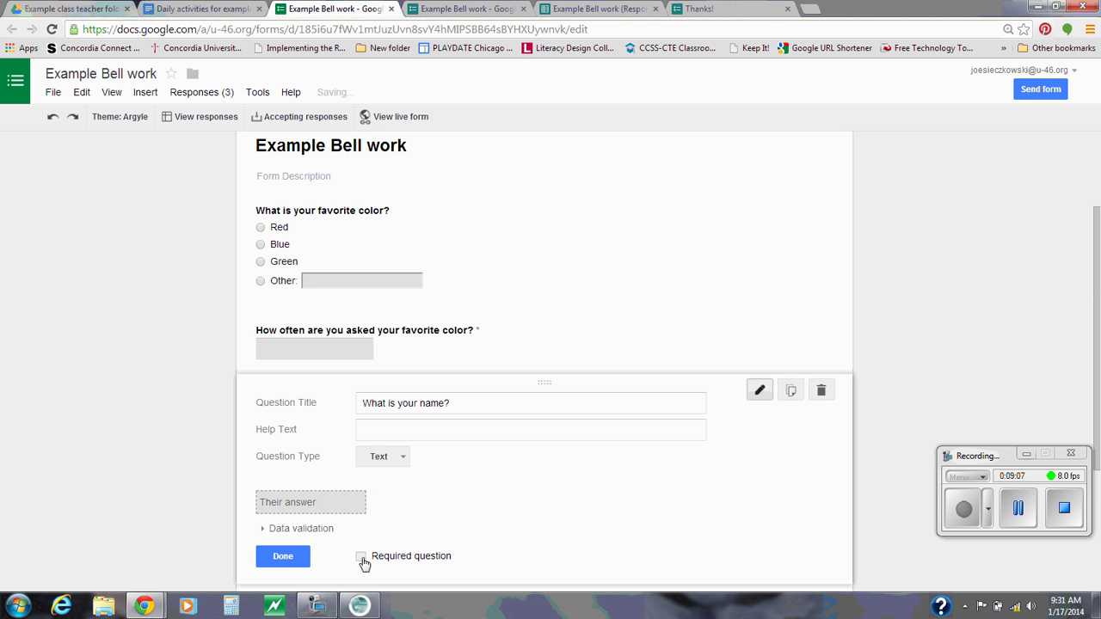
left_click(289, 556)
mouse_move(404, 359)
left_mouse_down()
mouse_move(440, 197)
mouse_move(409, 356)
left_mouse_up()
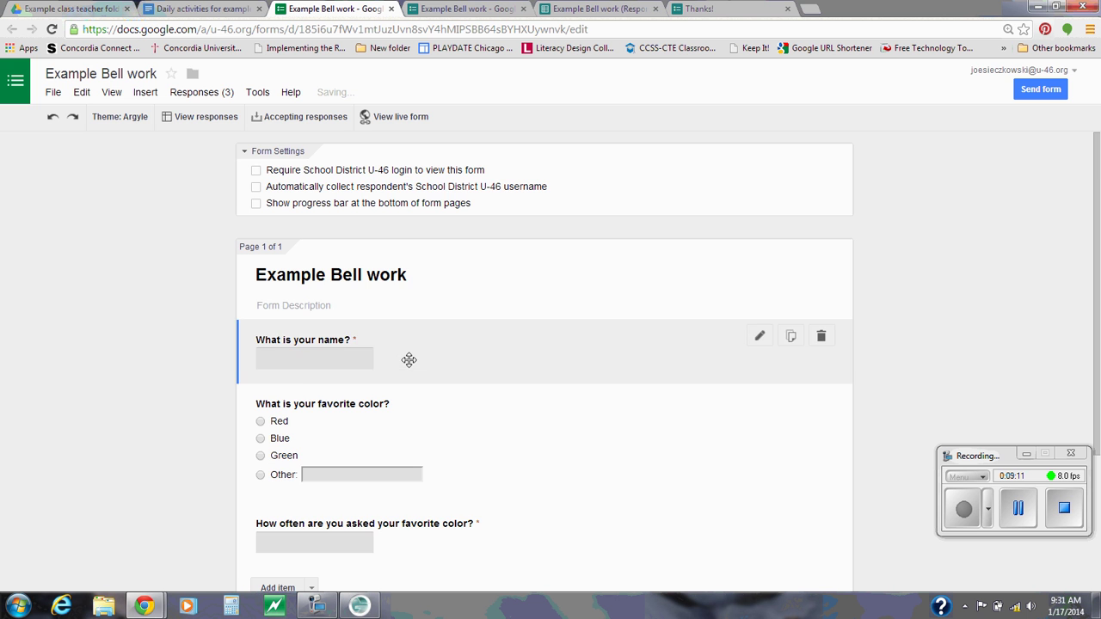
Step: Submit a response on the updated live form with a first name, Red as favorite color and "once a week" as the frequency
scroll(411, 358, "down", 1)
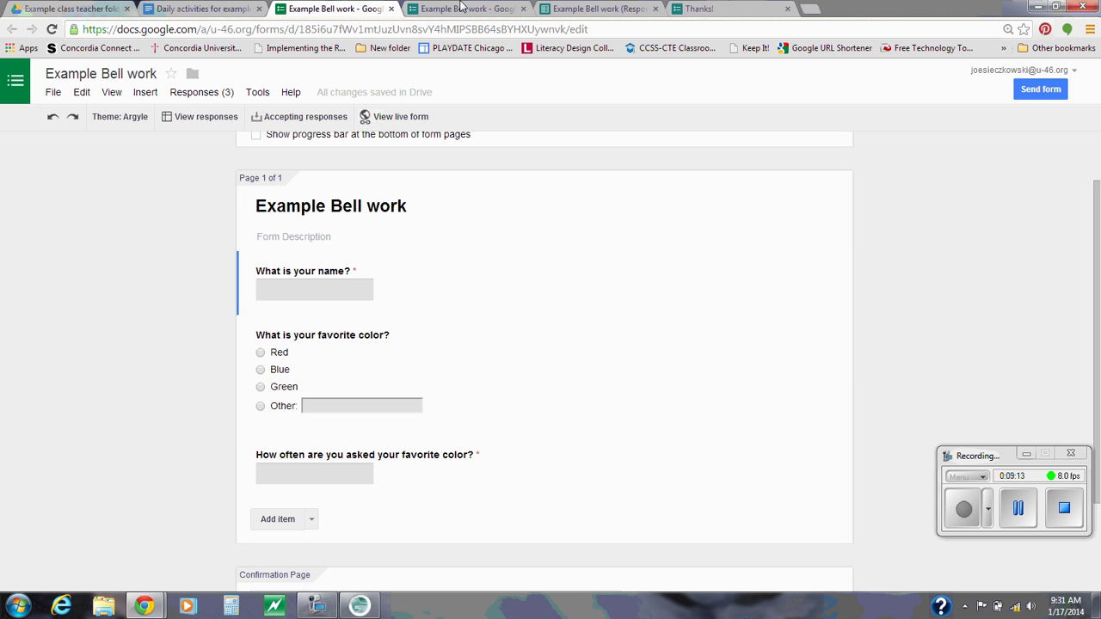
left_click(394, 116)
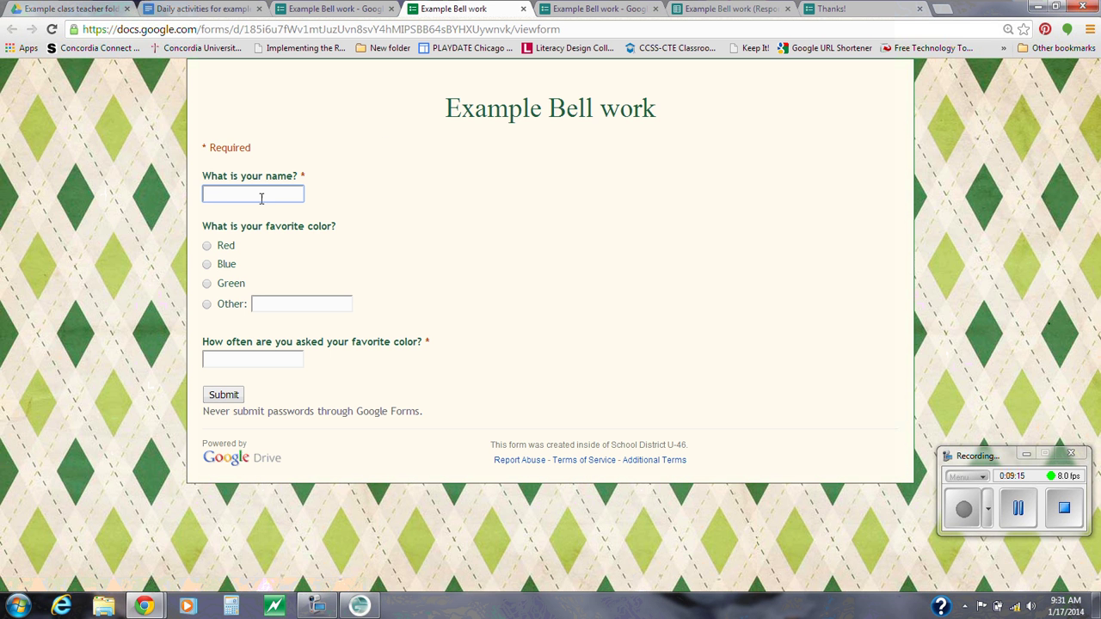
left_click(245, 197)
type("Joe")
left_click(206, 247)
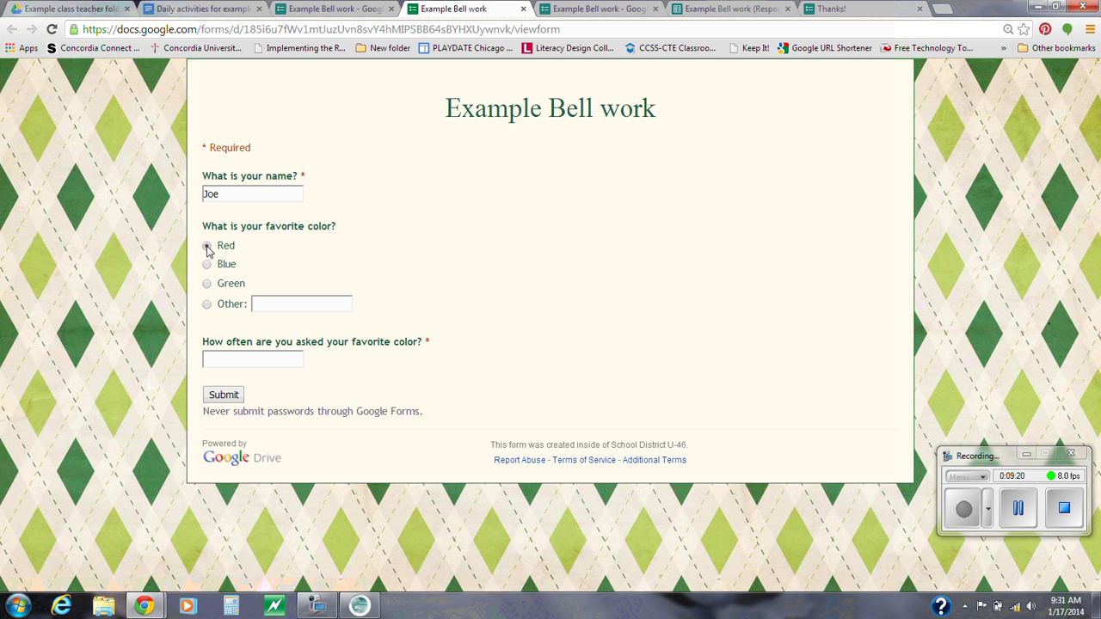
left_click(233, 360)
type("once a")
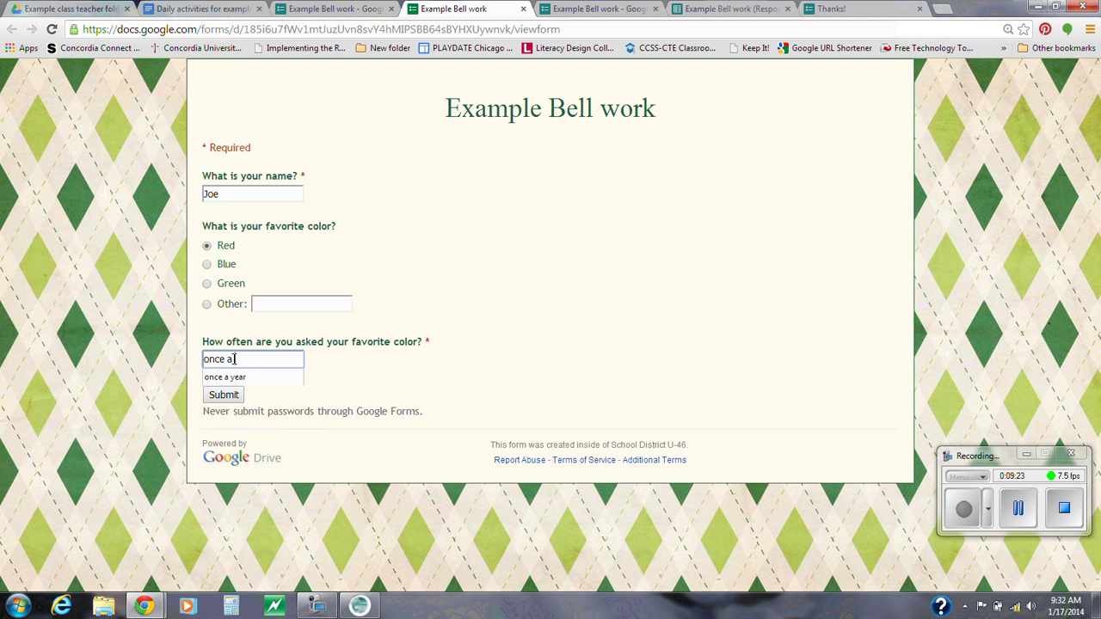
type(" week")
left_click(226, 395)
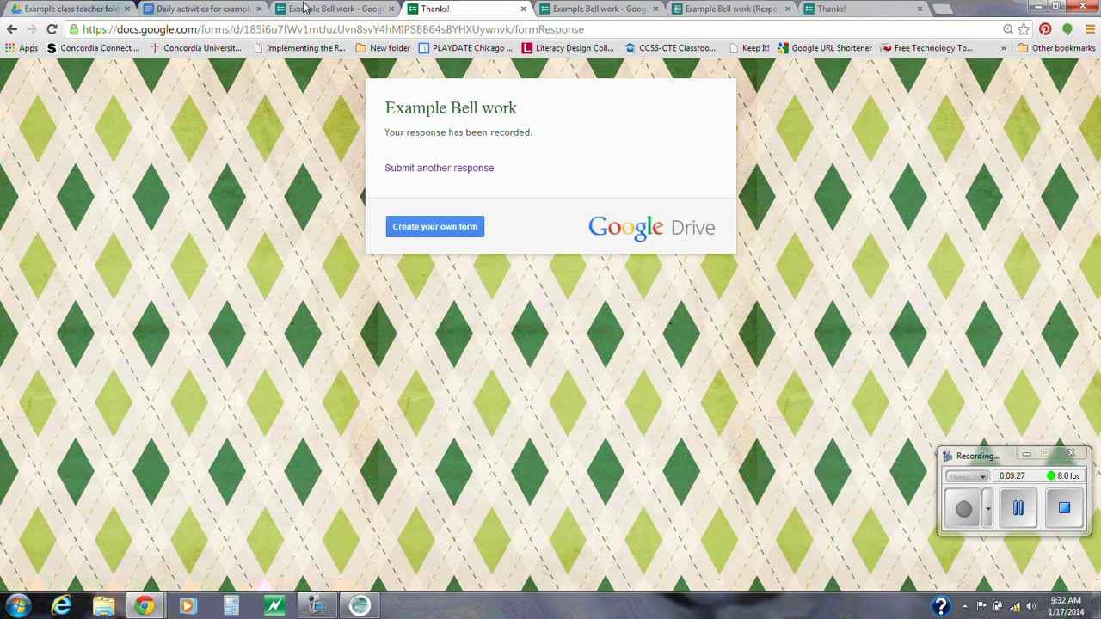
Step: Open the form's responses spreadsheet, enter the header "Total grade" in E1 and the grade 2/2 in E5
left_click(306, 8)
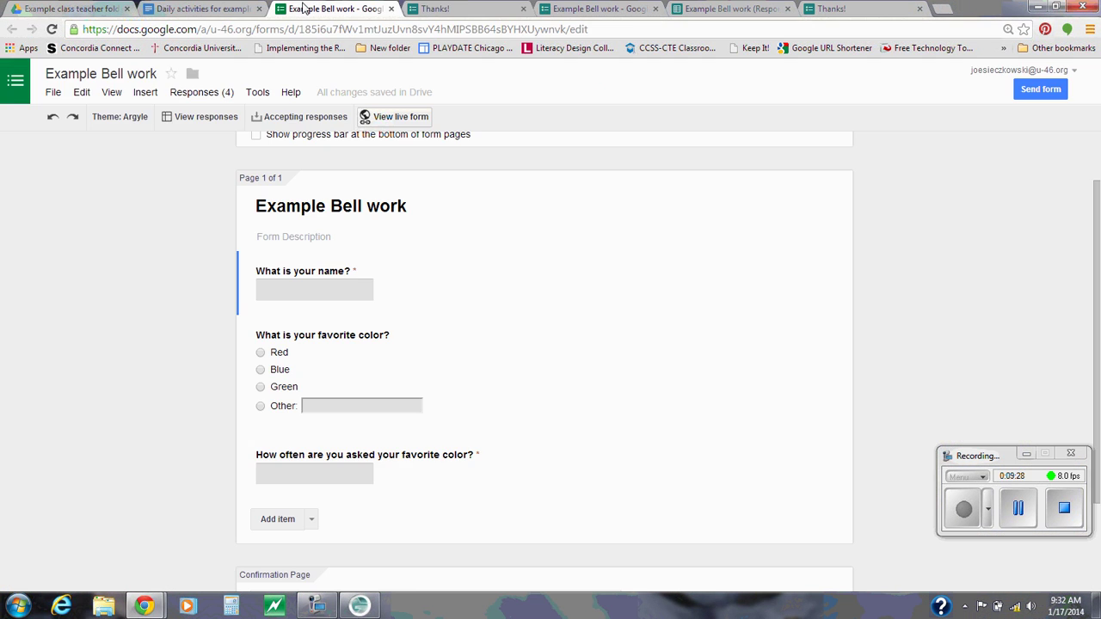
left_click(193, 120)
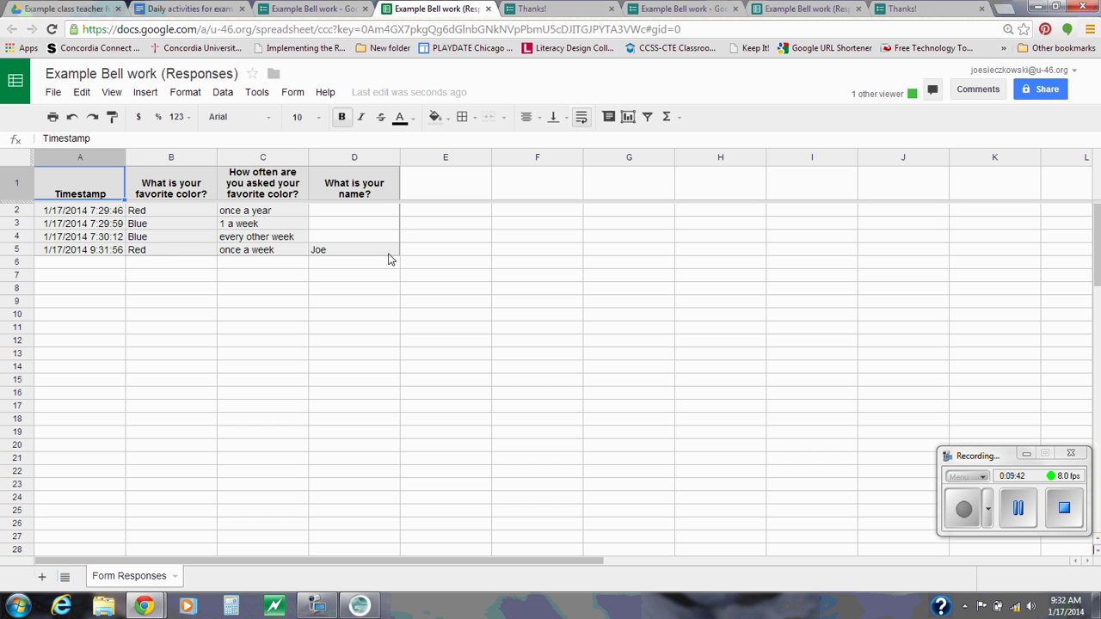
left_click(444, 256)
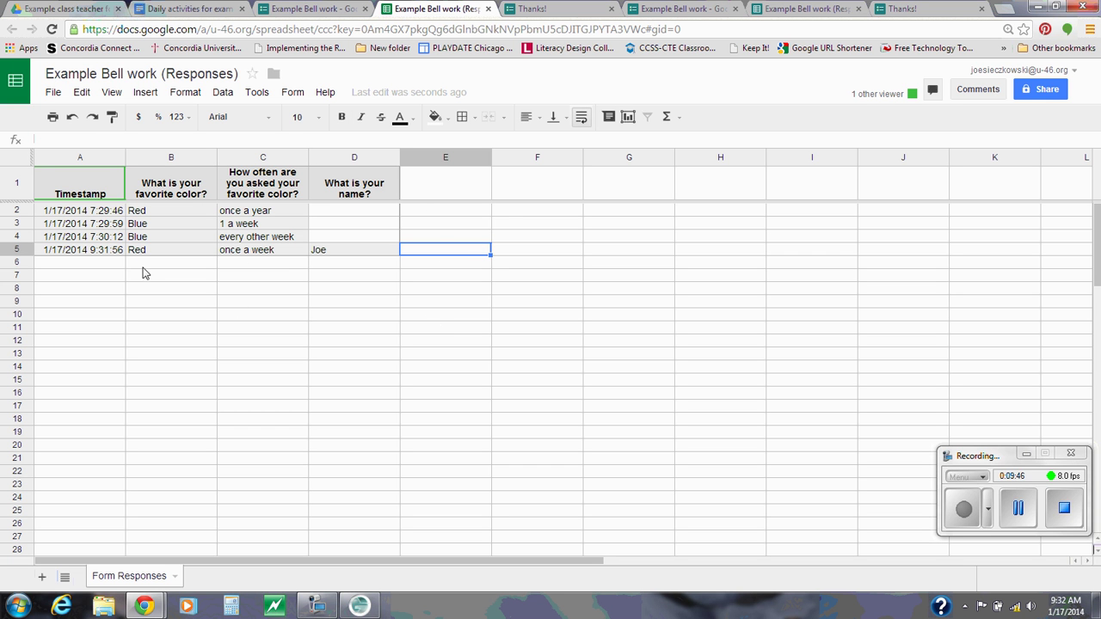
left_click(432, 192)
double_click(432, 192)
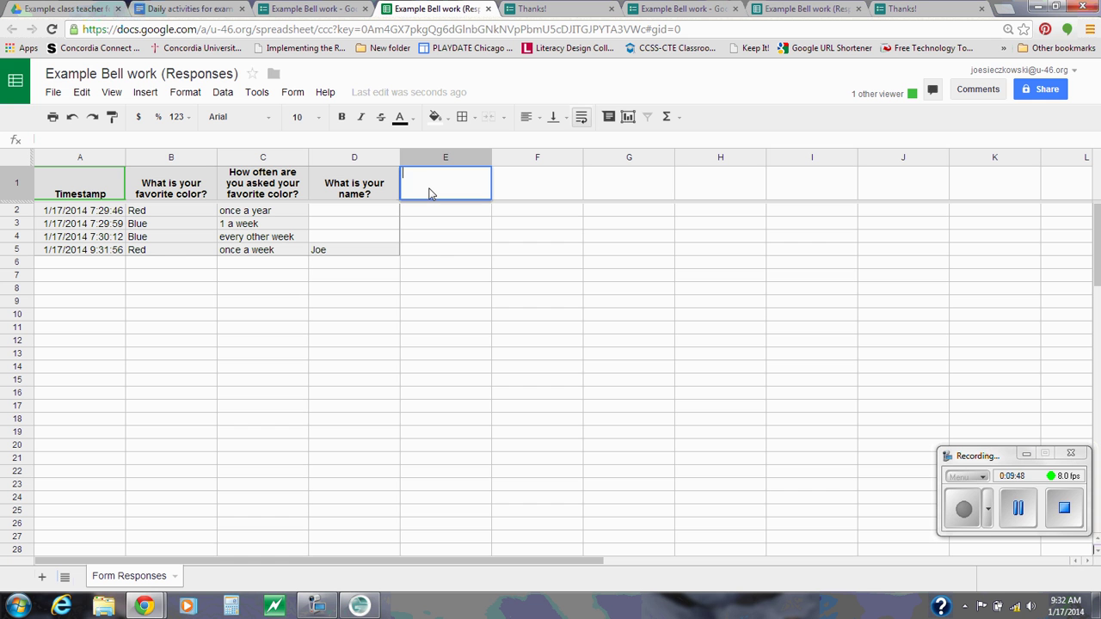
type("Total grade")
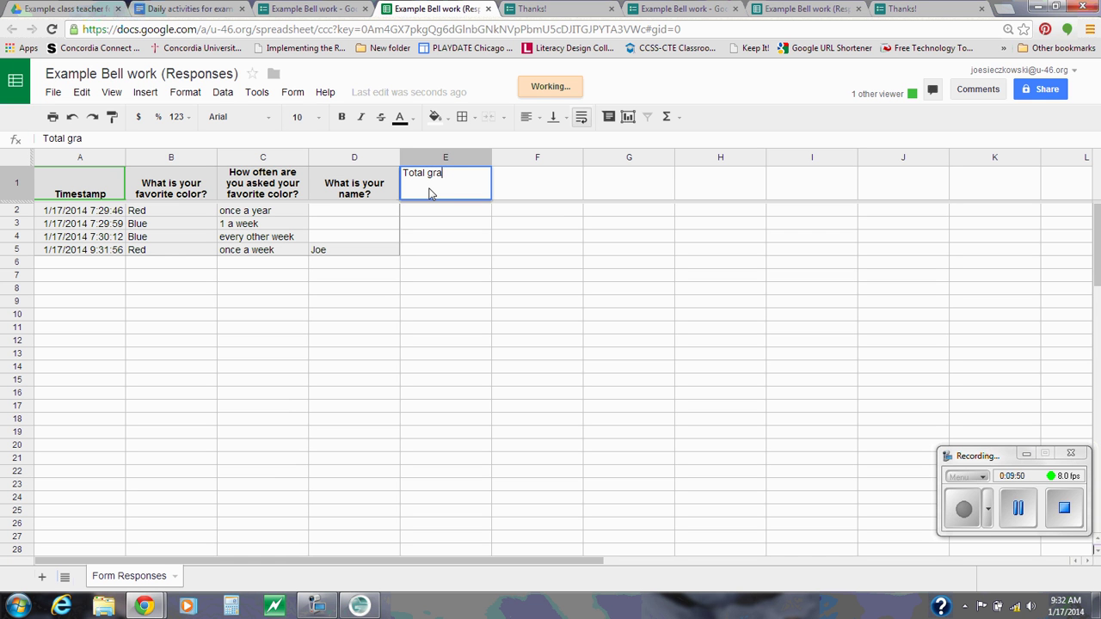
left_click(431, 253)
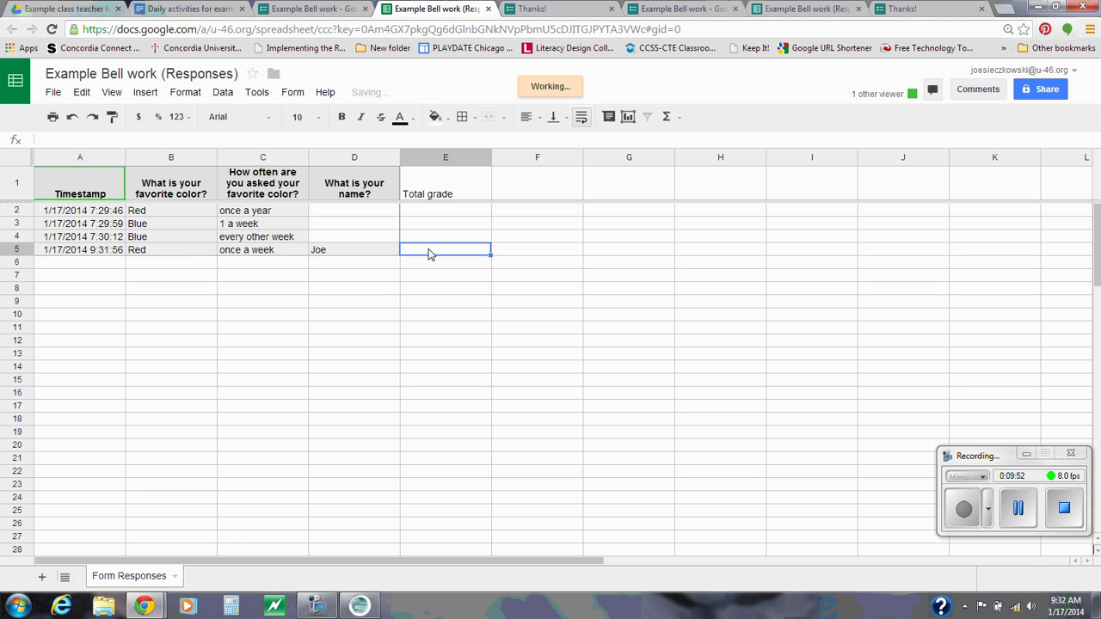
type("2/2")
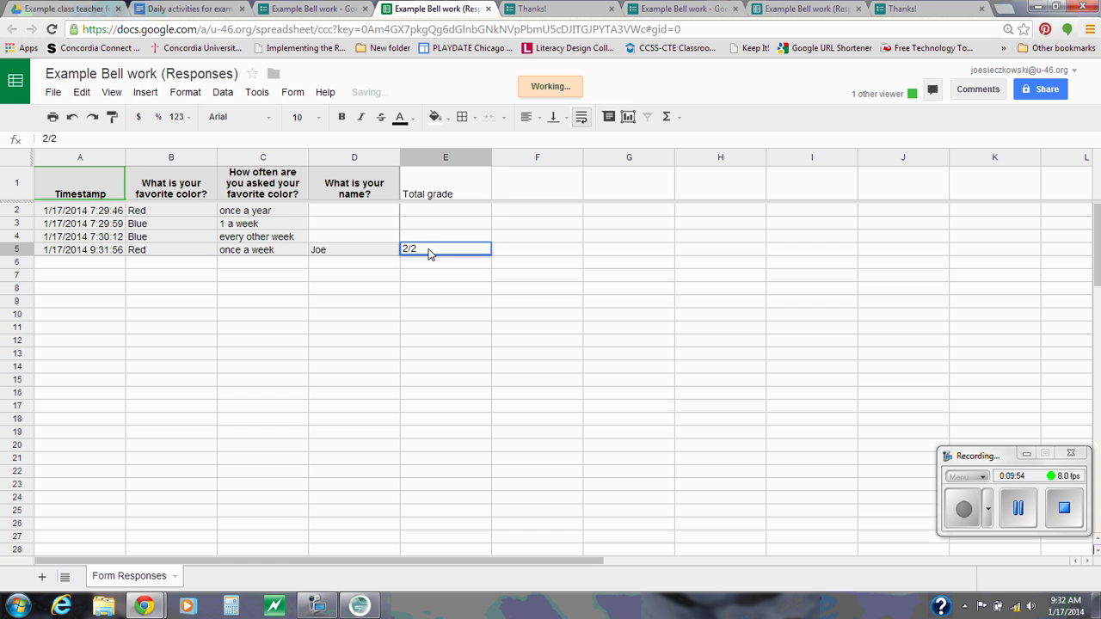
left_click(544, 253)
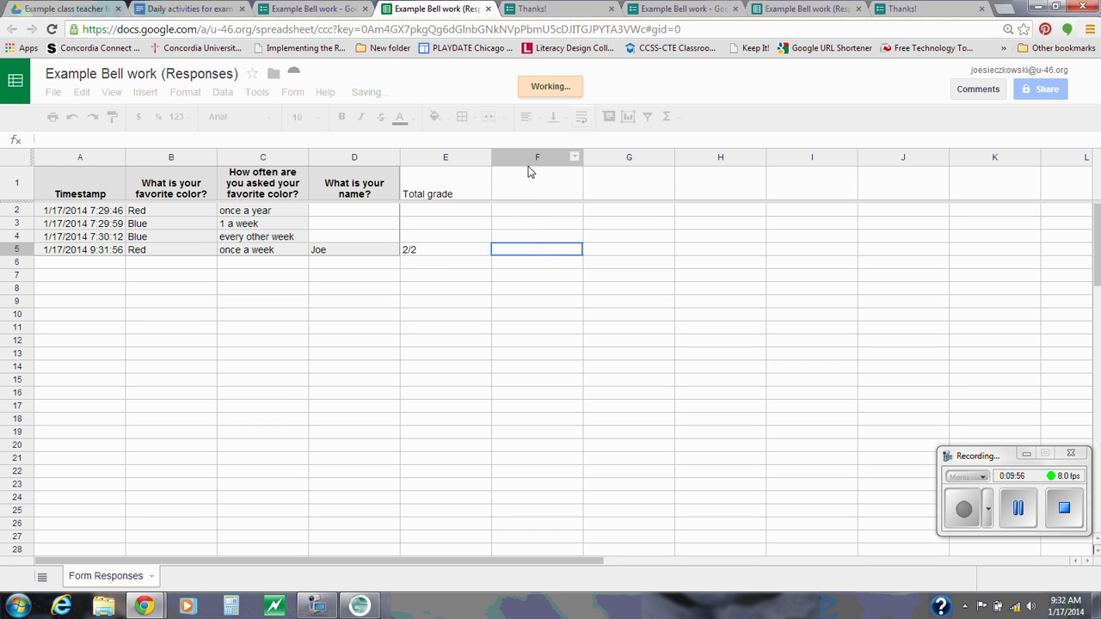